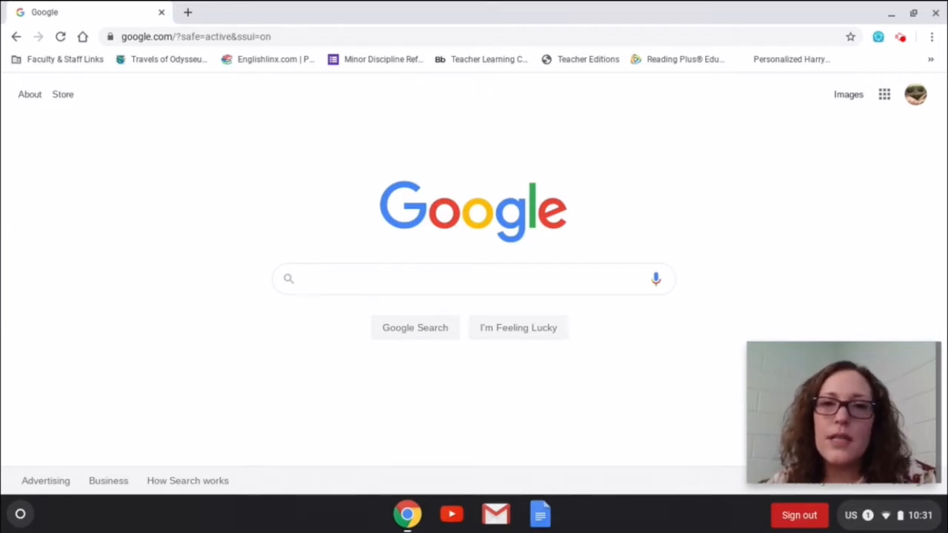
pyautogui.click(681, 39)
pyautogui.write('www.')
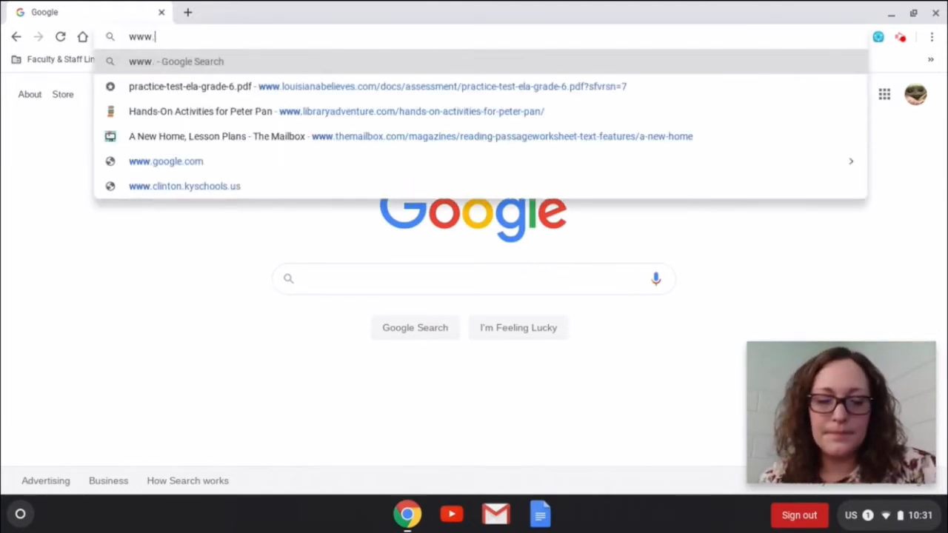
pyautogui.write('clinto')
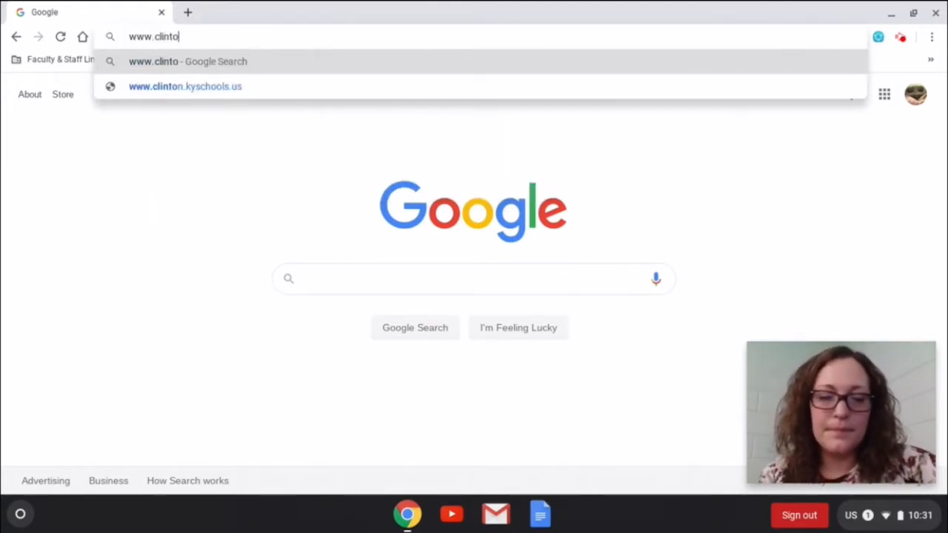
pyautogui.write('n.k')
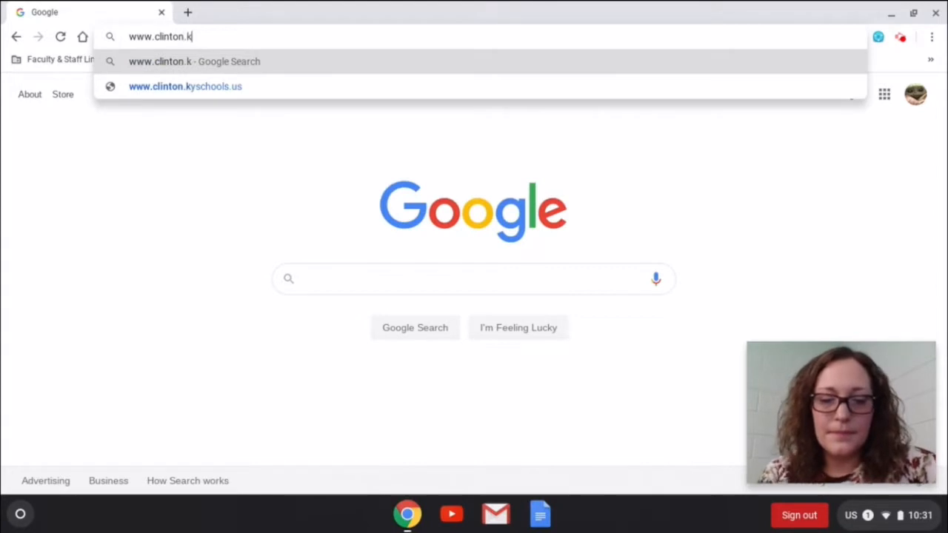
pyautogui.write('yschool')
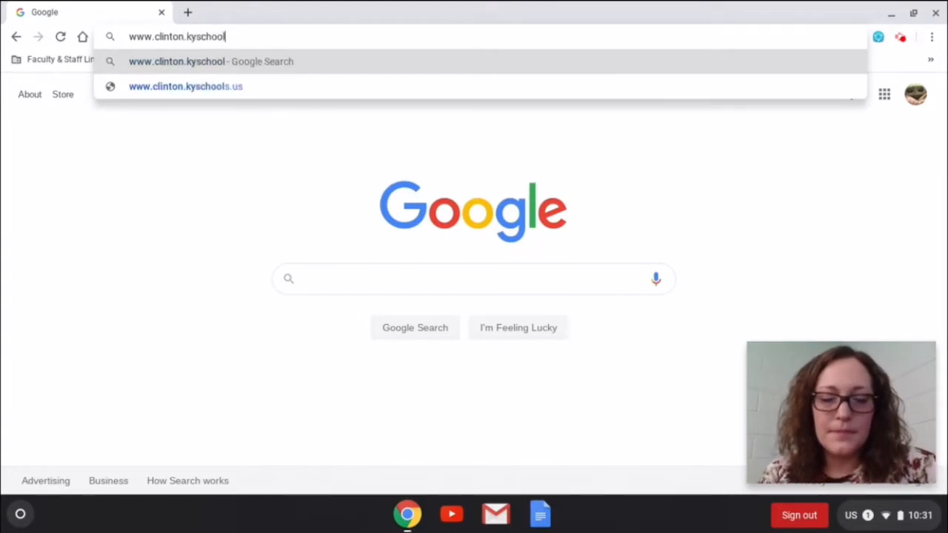
pyautogui.write('s.us')
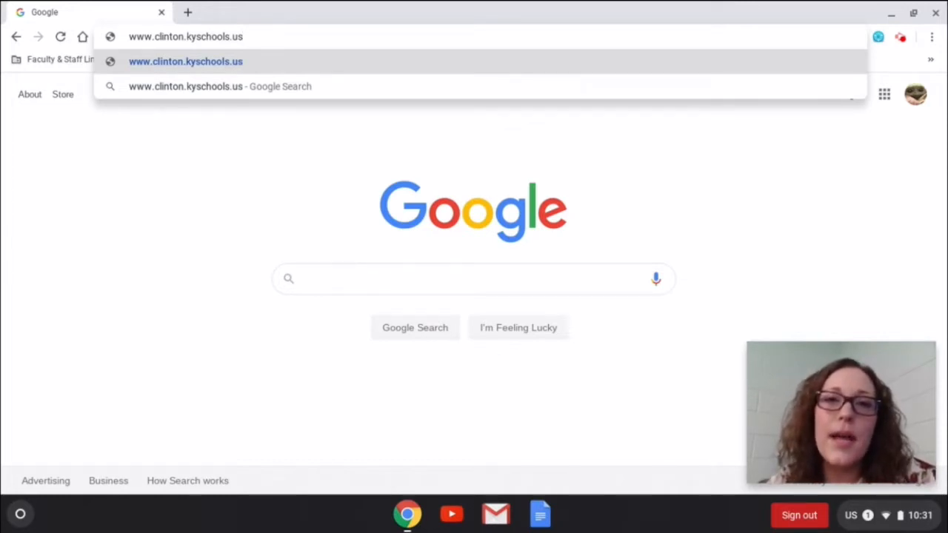
pyautogui.press('Return')
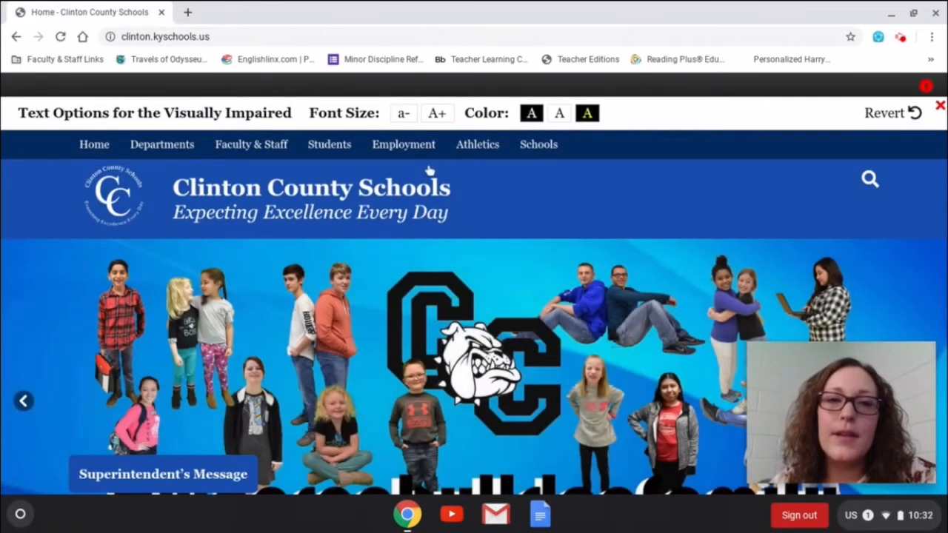
# From the Students menu on the district site, open the Clever link.
pyautogui.moveTo(338, 145)
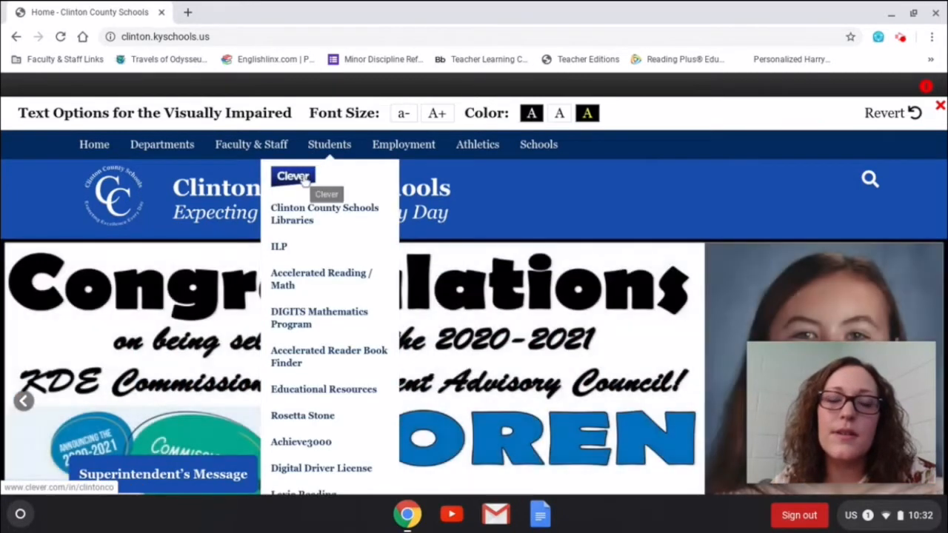
pyautogui.click(304, 180)
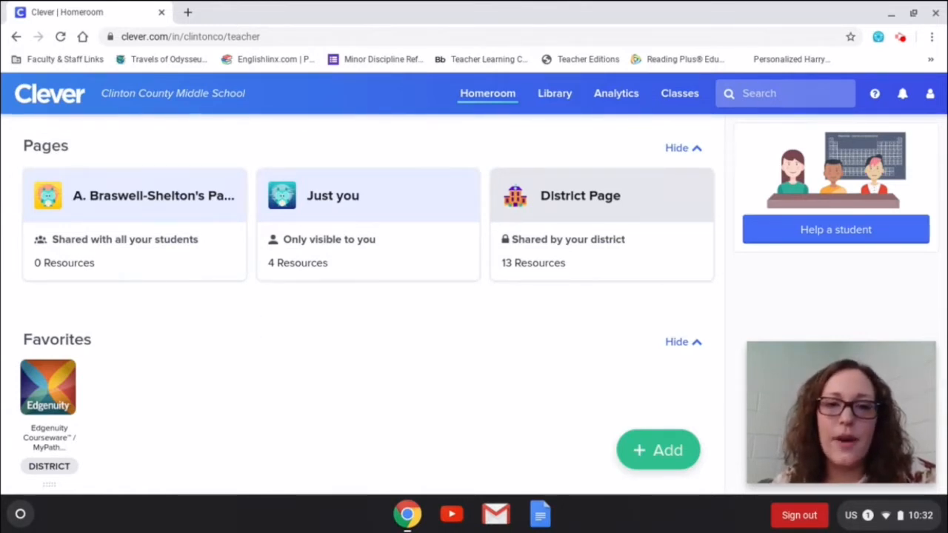
# Launch Reading Plus from the More apps section in Clever.
pyautogui.scroll(-7, 363, 303)
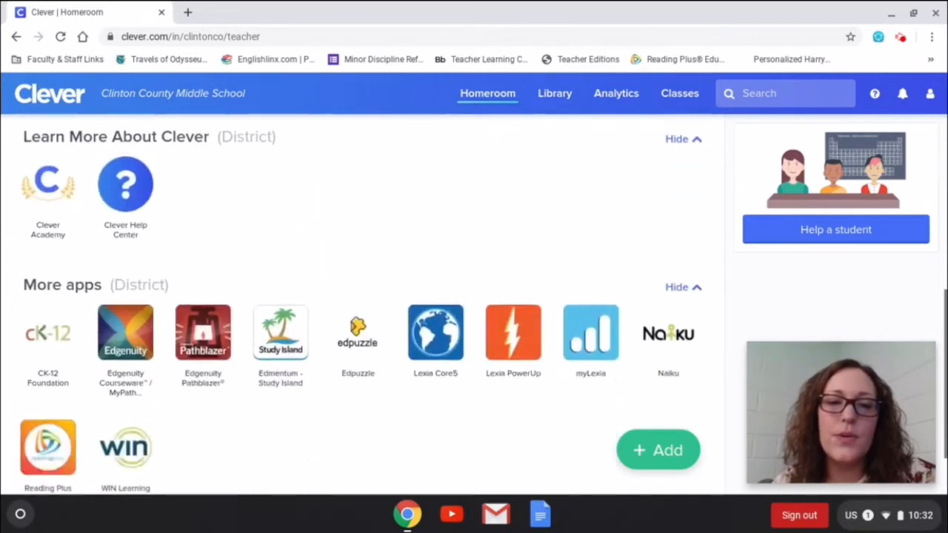
pyautogui.scroll(-2, 362, 303)
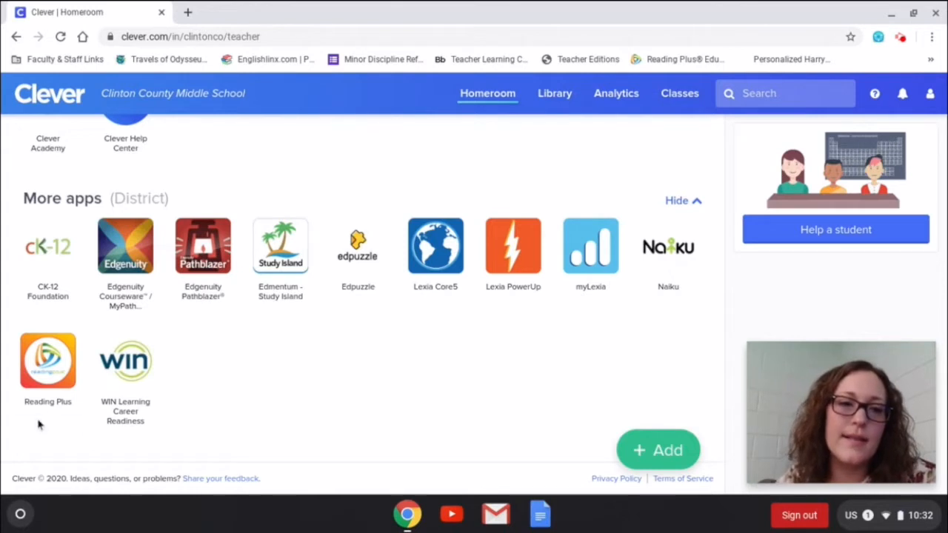
pyautogui.click(53, 356)
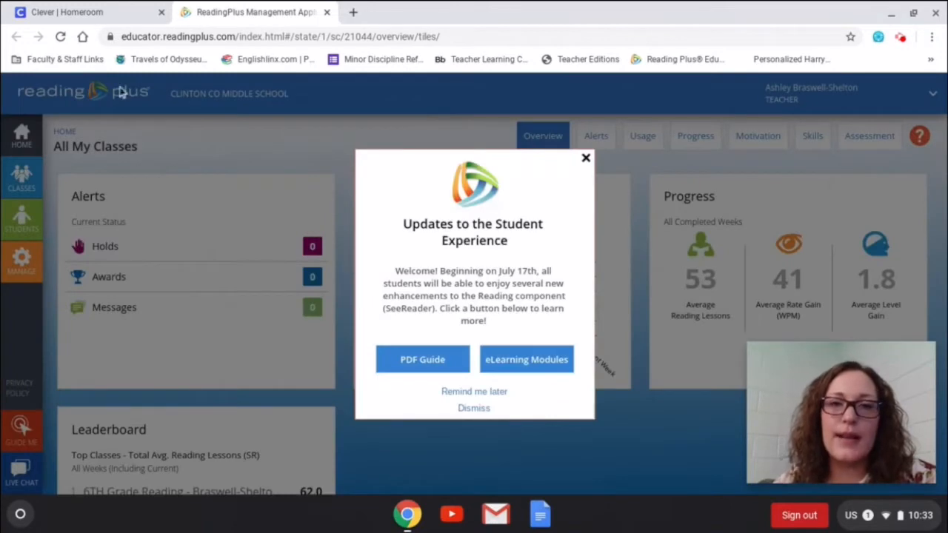
# Dismiss the Reading Plus updates pop-up, close its tab, and launch Edmentum - Study Island.
pyautogui.click(585, 158)
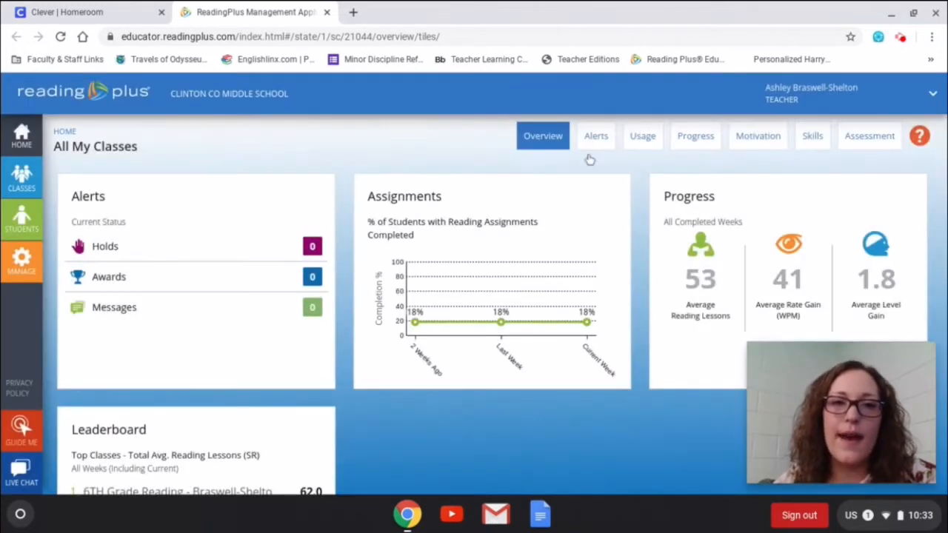
pyautogui.click(326, 12)
pyautogui.click(276, 250)
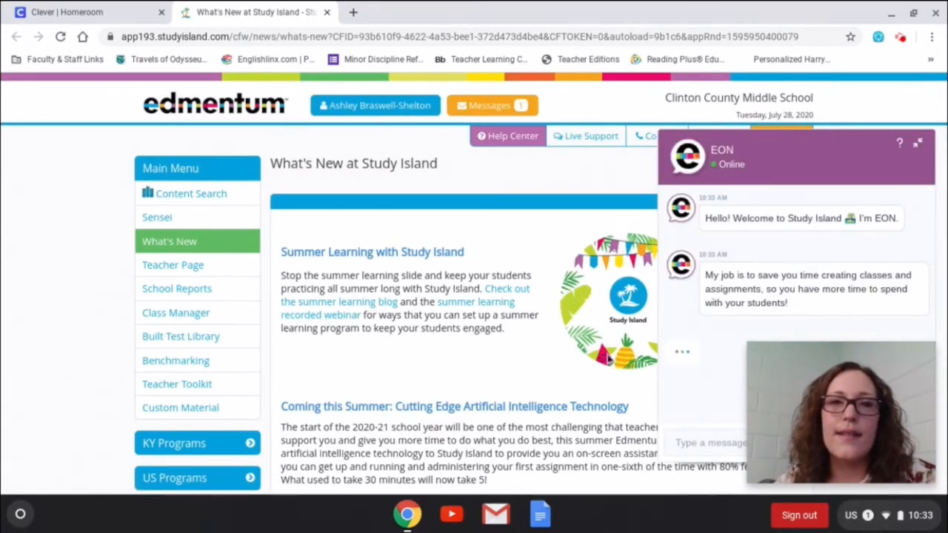
# Close the Study Island tab to get back to the Clever homeroom.
pyautogui.click(327, 13)
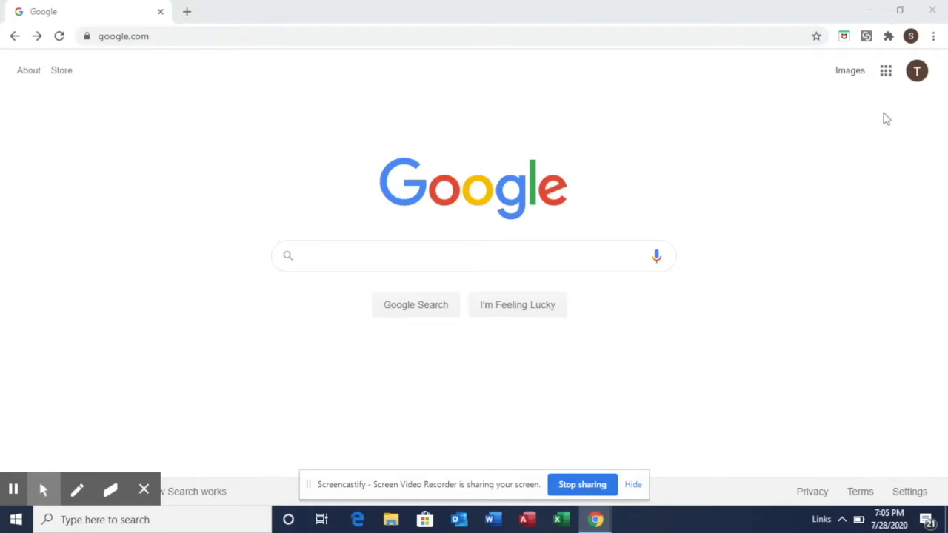
# Launch Google Classroom from the Google apps grid.
pyautogui.click(887, 74)
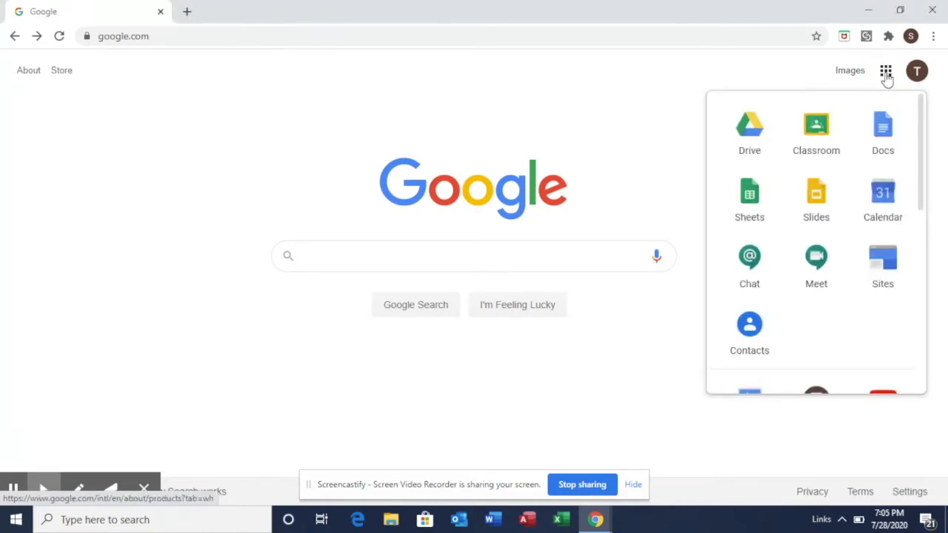
pyautogui.click(820, 128)
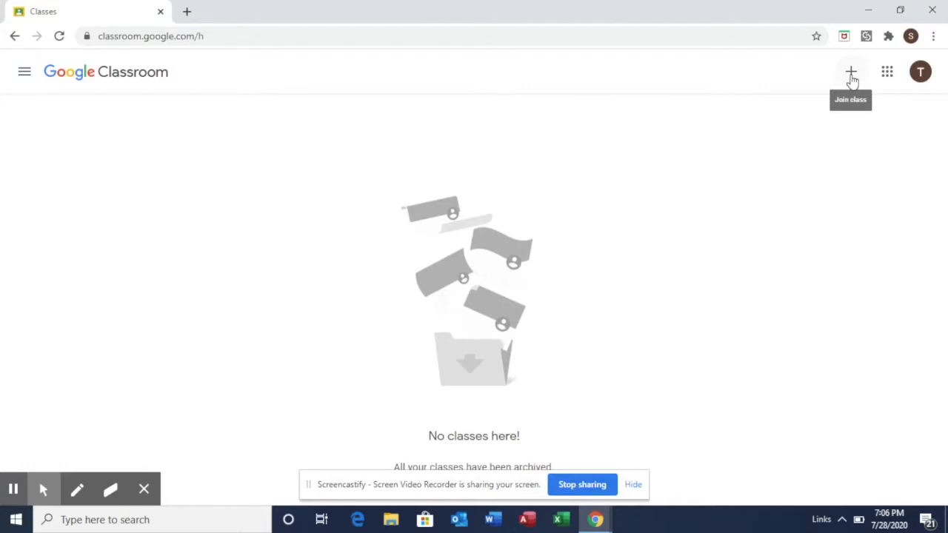
# Join the class using the teacher's pasted class code.
pyautogui.click(851, 74)
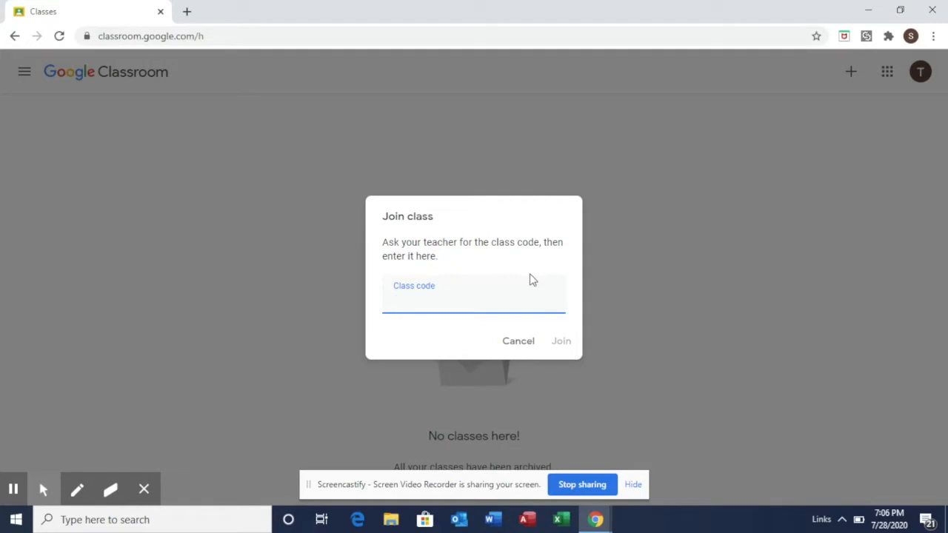
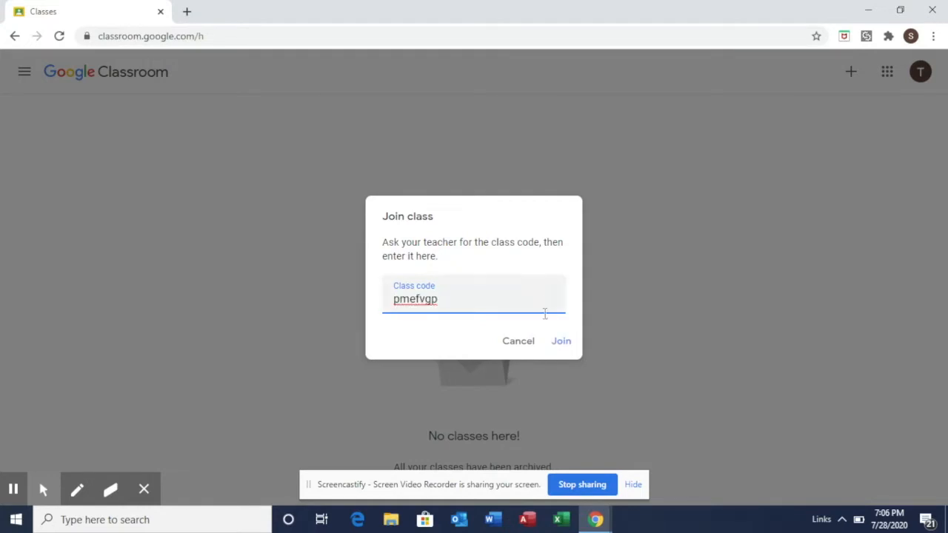
pyautogui.click(562, 341)
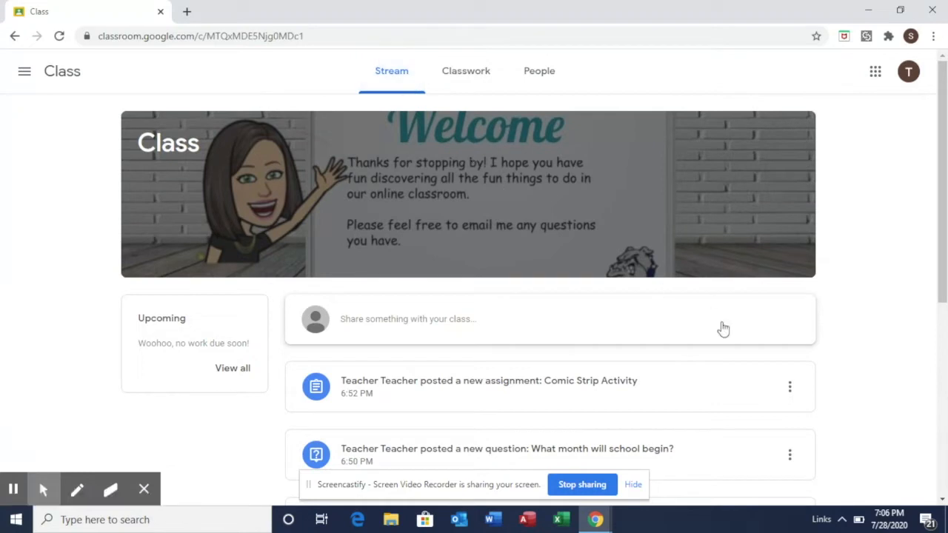
# Scroll through the class Stream posts, then switch to the Classwork list.
pyautogui.scroll(-1, 848, 405)
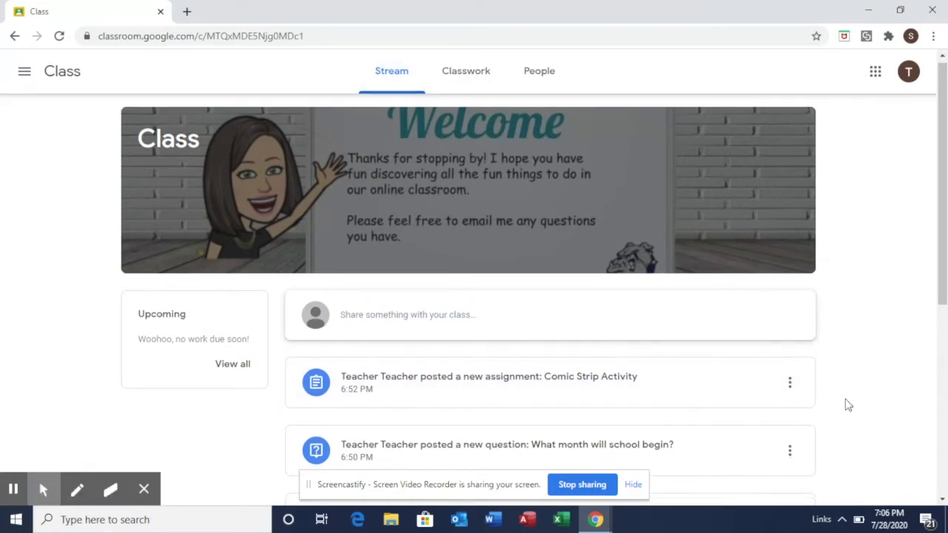
pyautogui.scroll(-3, 848, 406)
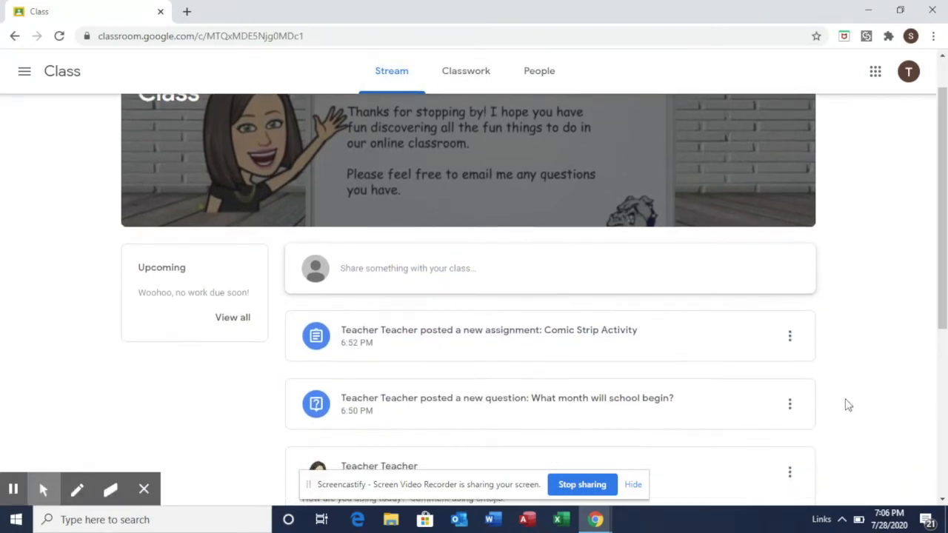
pyautogui.scroll(-1, 847, 405)
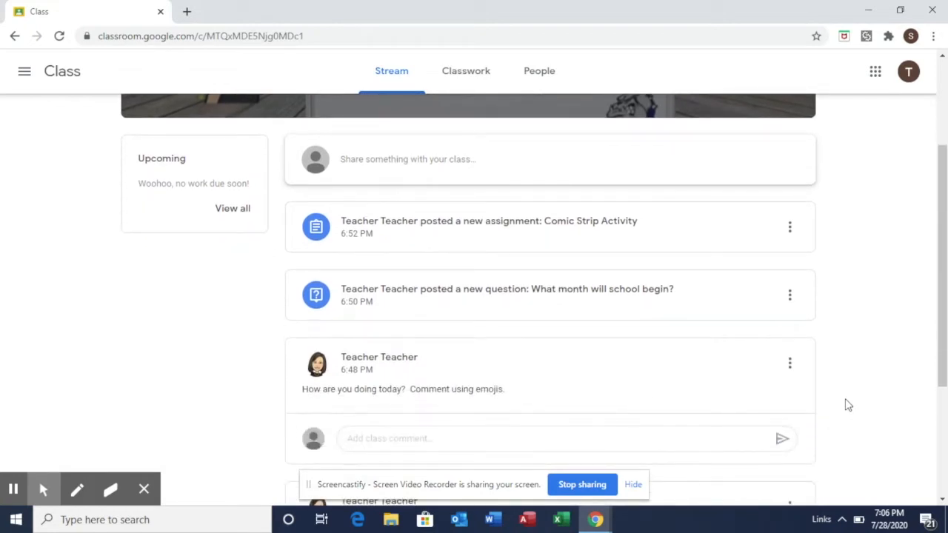
pyautogui.scroll(1, 848, 405)
pyautogui.scroll(-1, 848, 405)
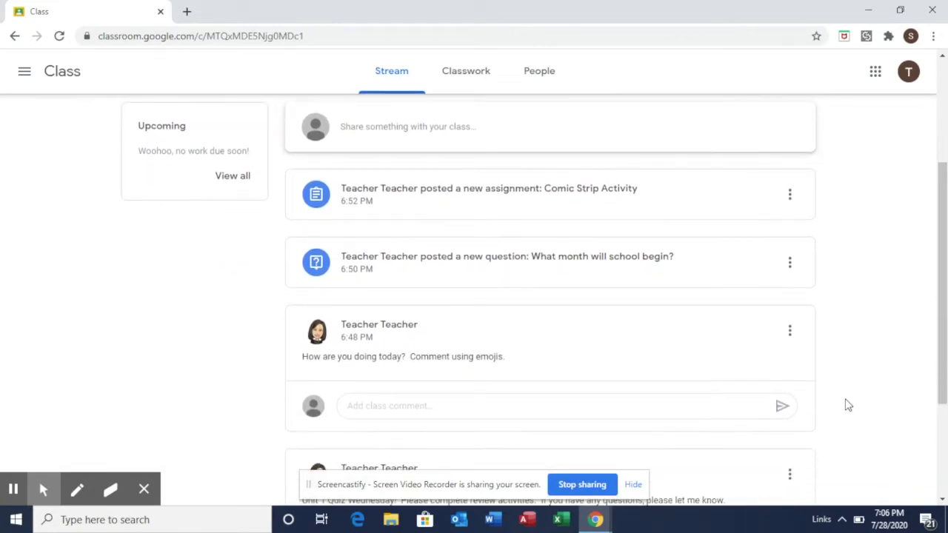
pyautogui.scroll(-2, 847, 405)
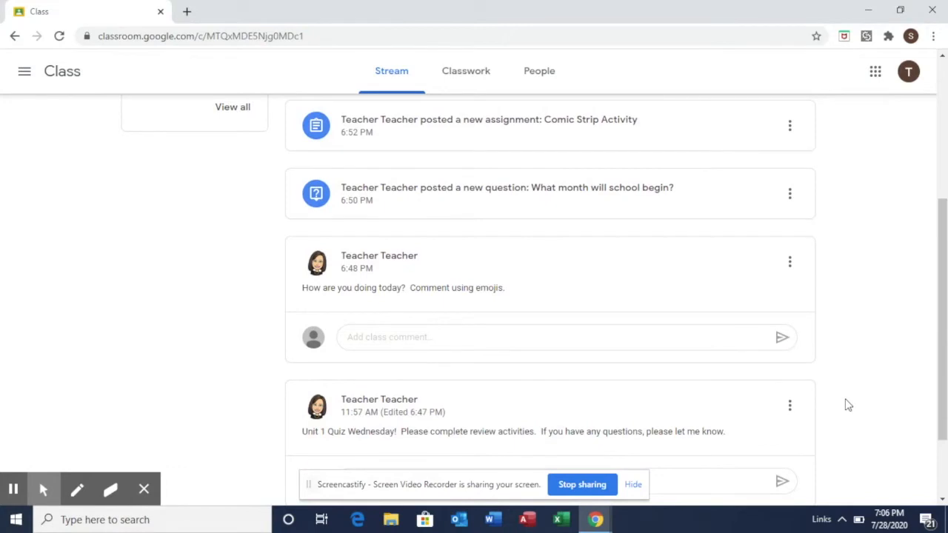
pyautogui.scroll(-2, 848, 405)
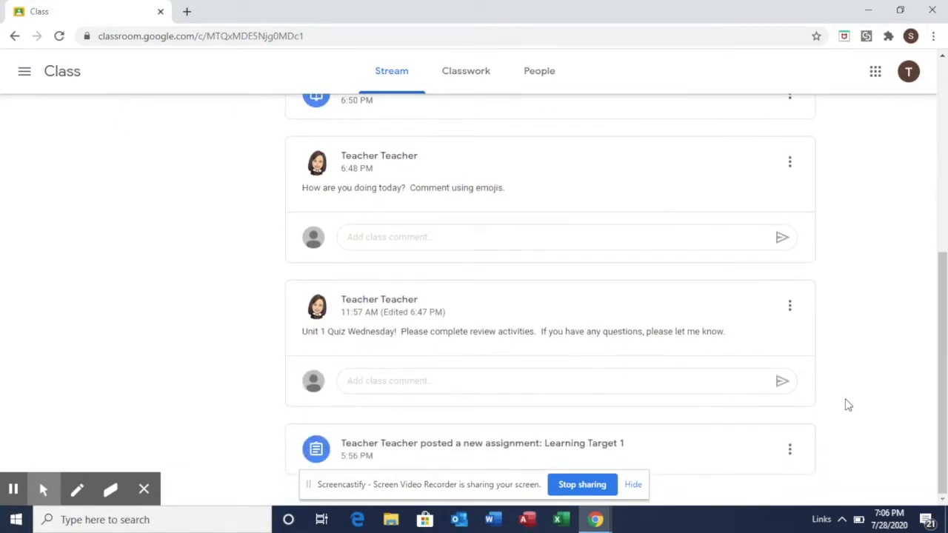
pyautogui.scroll(5, 847, 406)
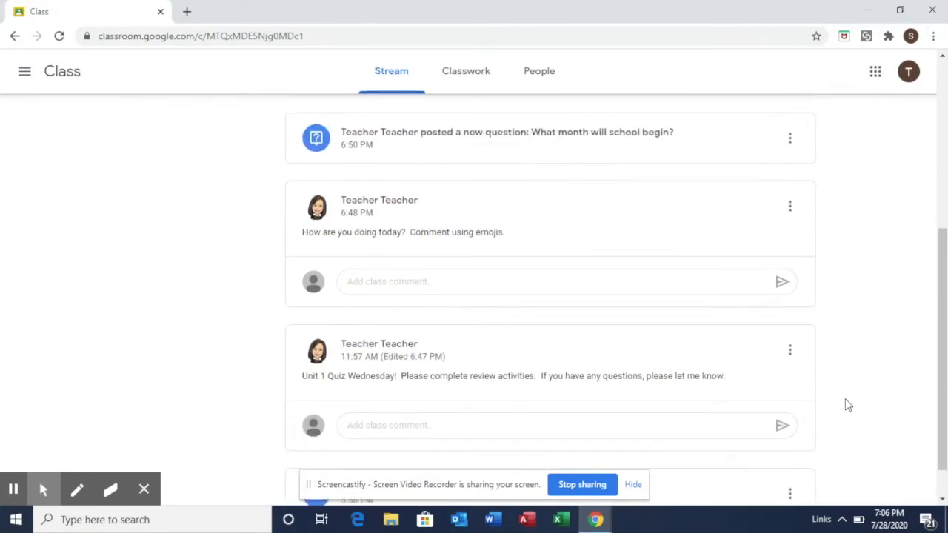
pyautogui.scroll(1, 848, 405)
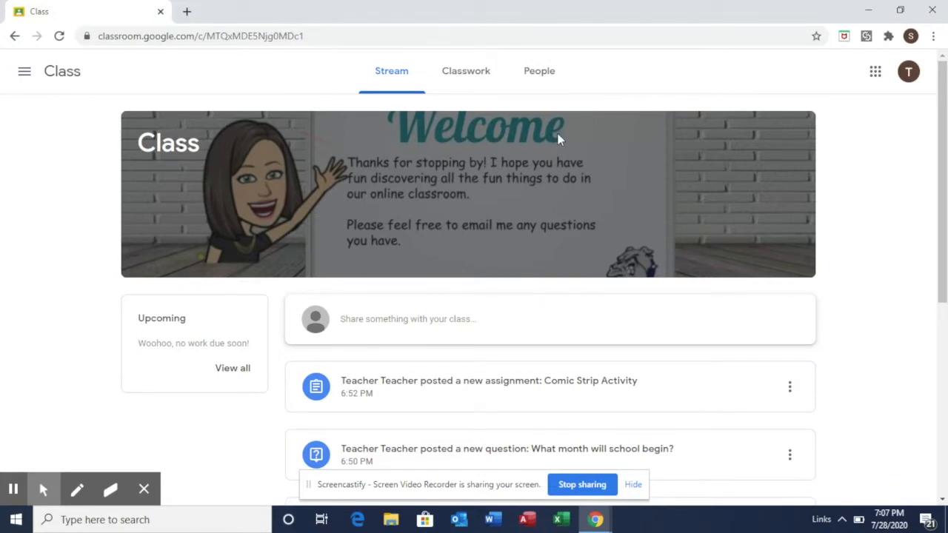
pyautogui.click(467, 79)
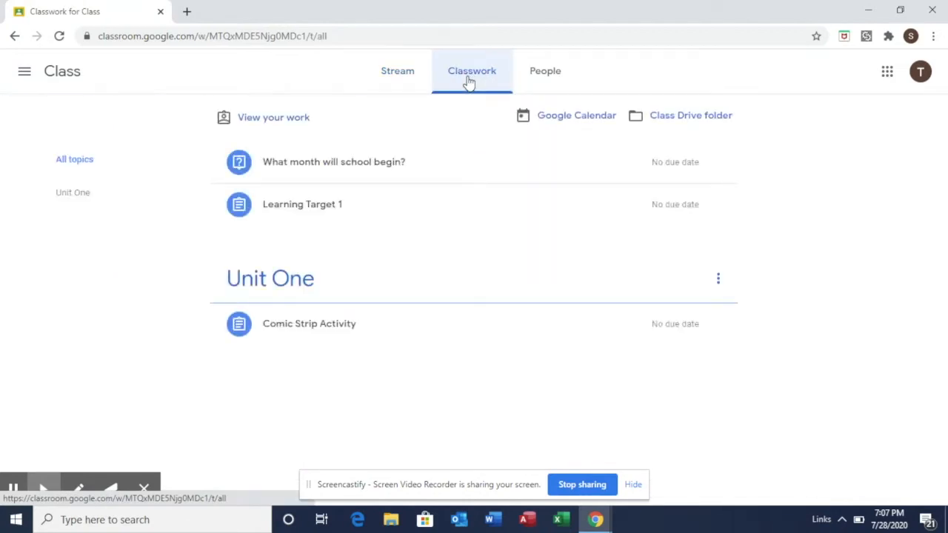
# Via View your work, open the Comic Strip Activity details and its attached Comic Strip Drawing.
pyautogui.click(283, 123)
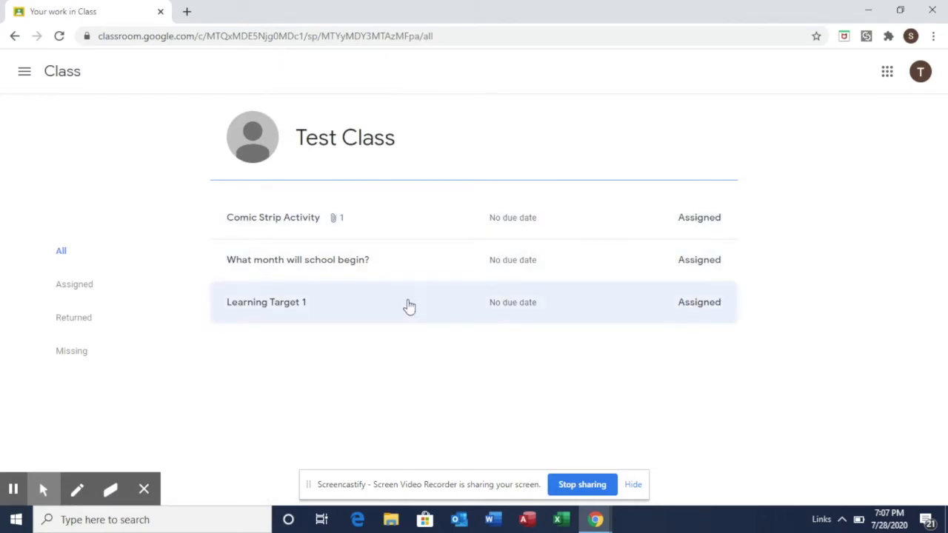
pyautogui.click(294, 222)
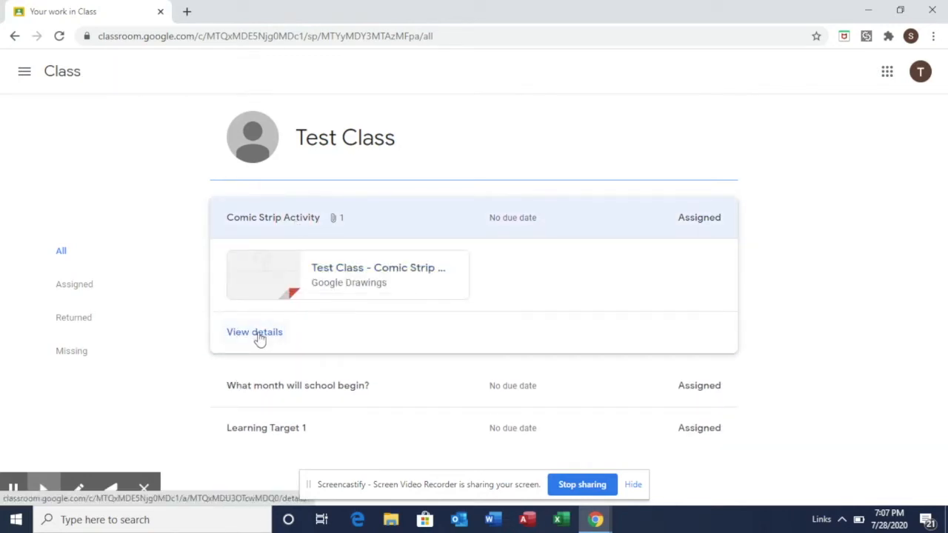
pyautogui.click(258, 337)
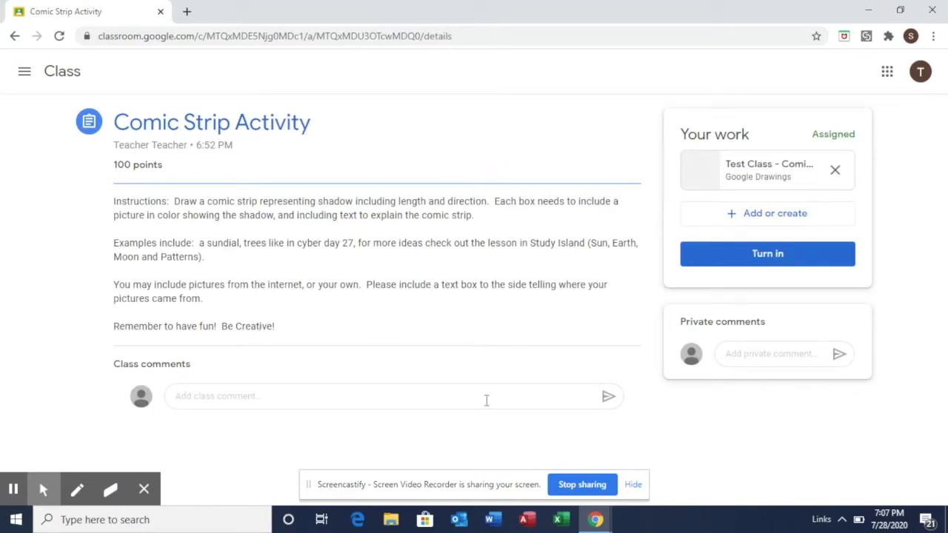
pyautogui.click(784, 169)
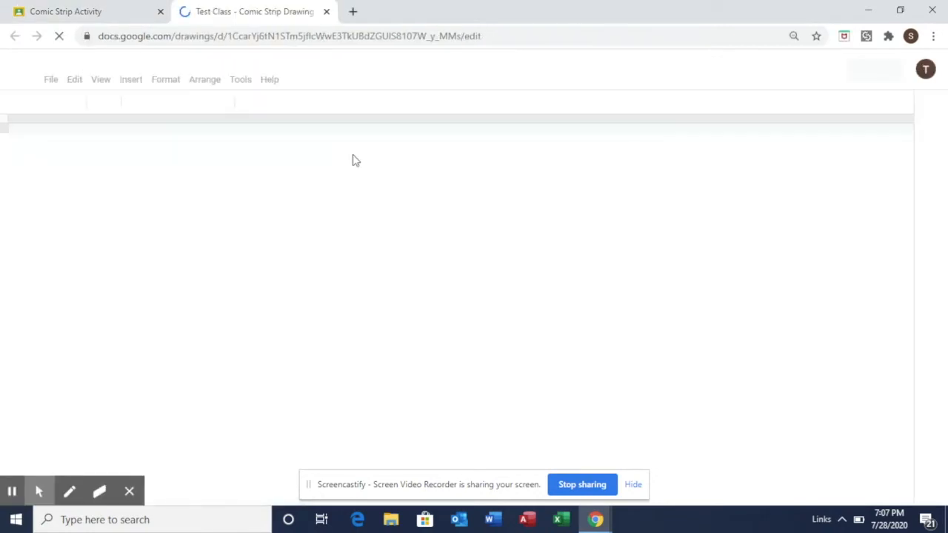
# Close the drawing and turn in the Comic Strip Activity, confirming the submission.
pyautogui.click(326, 12)
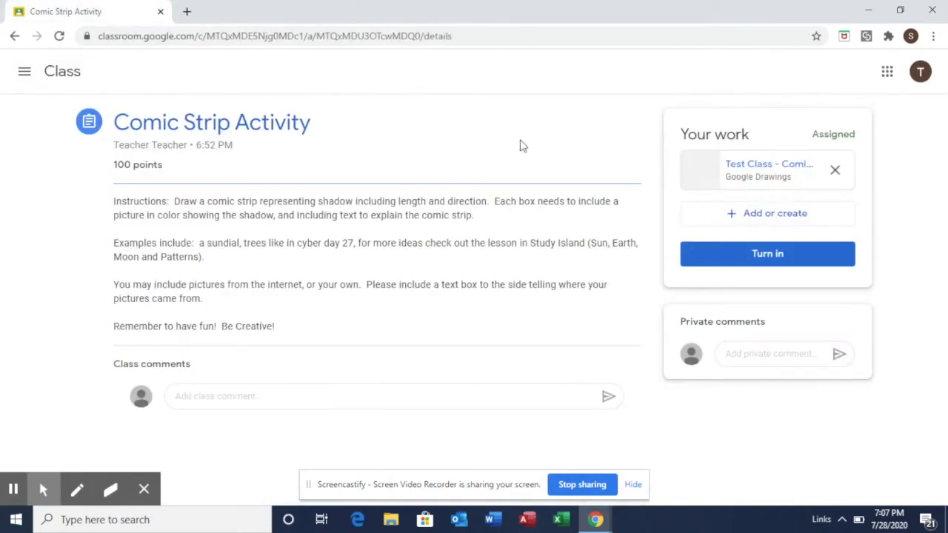
pyautogui.click(785, 256)
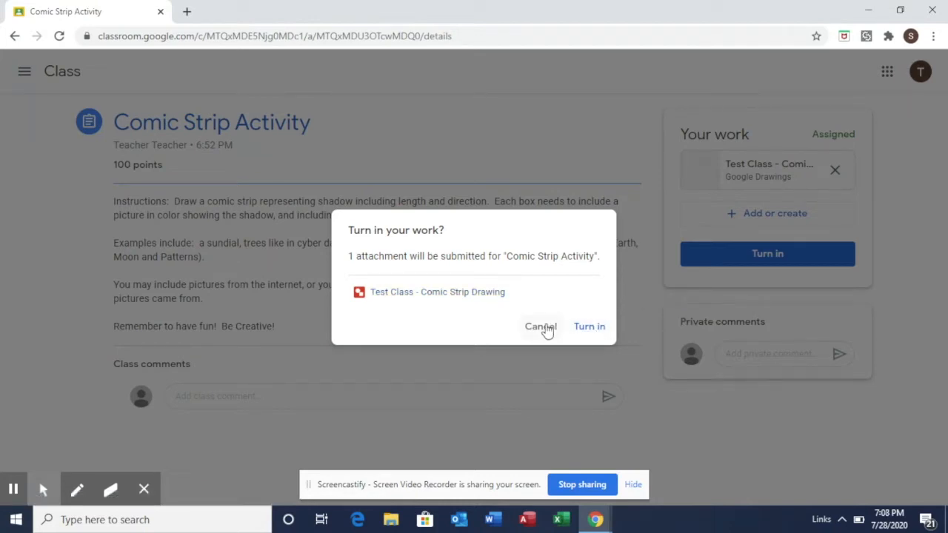
pyautogui.click(589, 328)
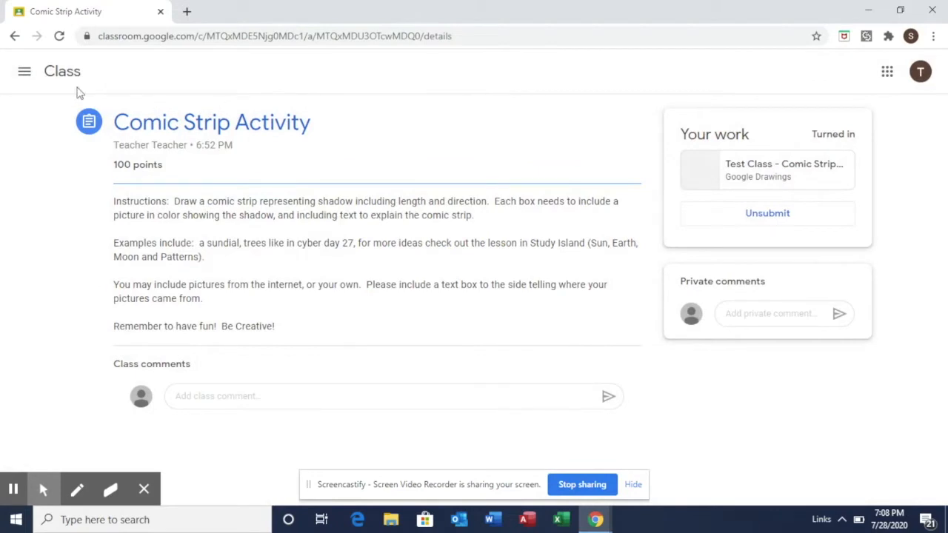
# Go back through Your work to the class Stream and switch to the Classwork list.
pyautogui.click(15, 35)
pyautogui.click(14, 36)
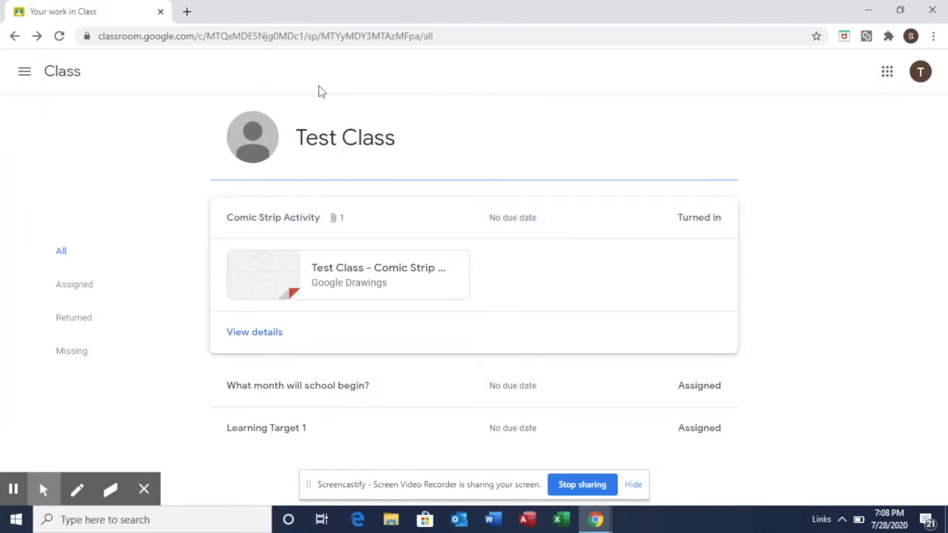
pyautogui.click(51, 70)
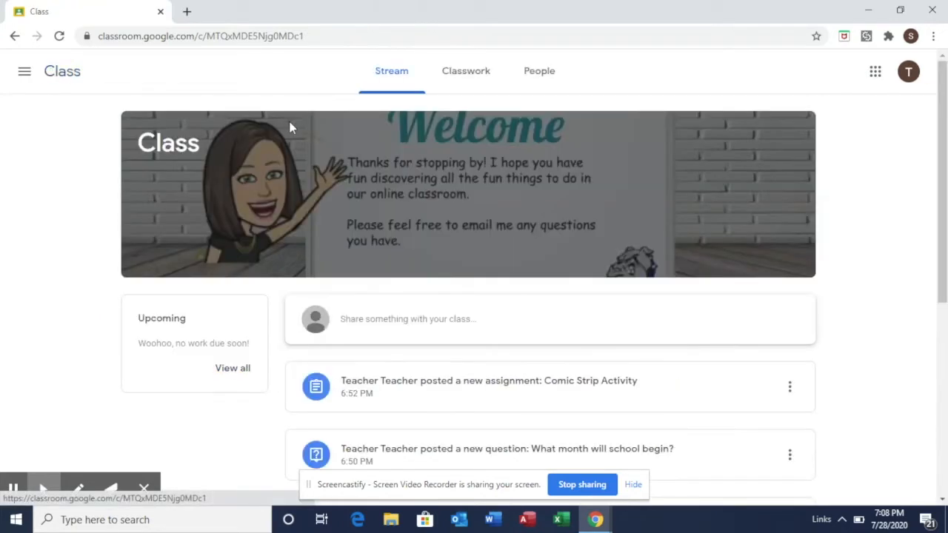
pyautogui.click(445, 83)
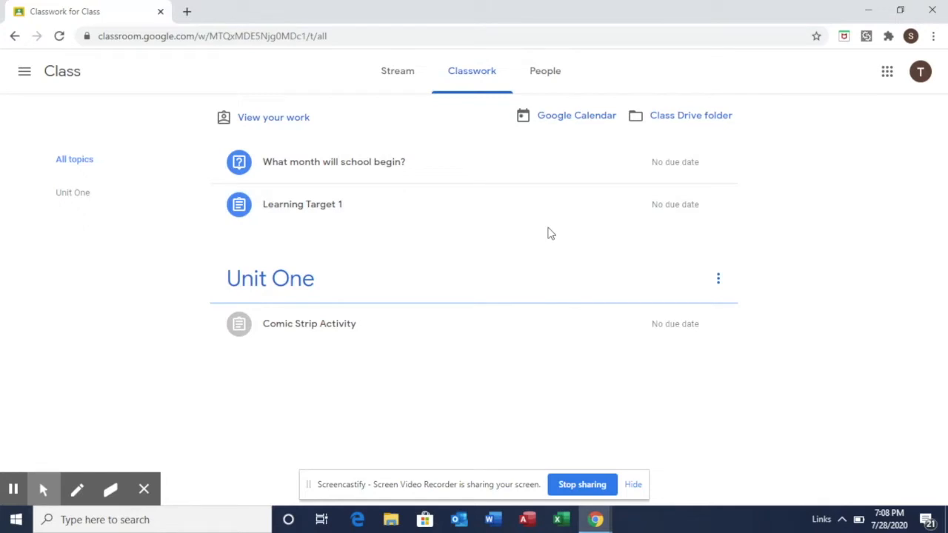
# Expand Learning Target 1 and Comic Strip Activity to confirm its Turned in status.
pyautogui.click(502, 221)
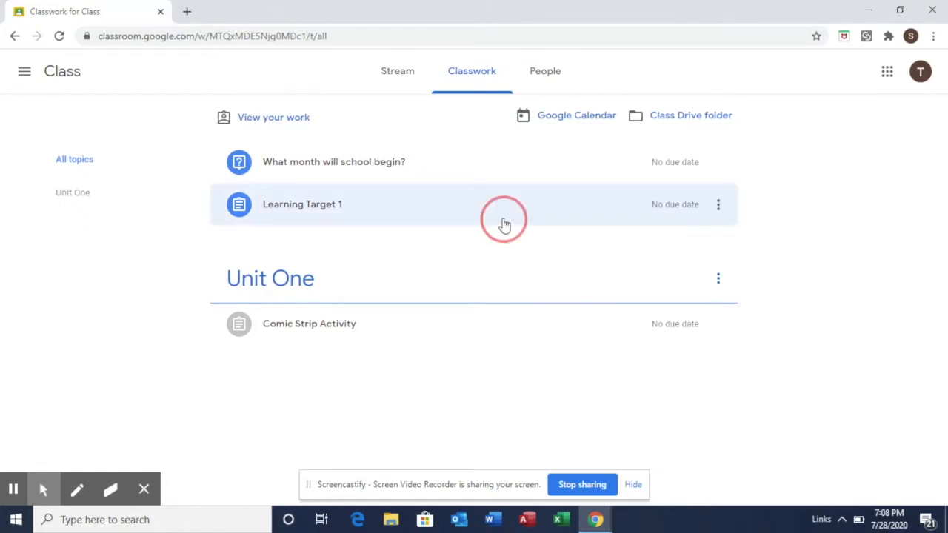
pyautogui.scroll(-1, 455, 412)
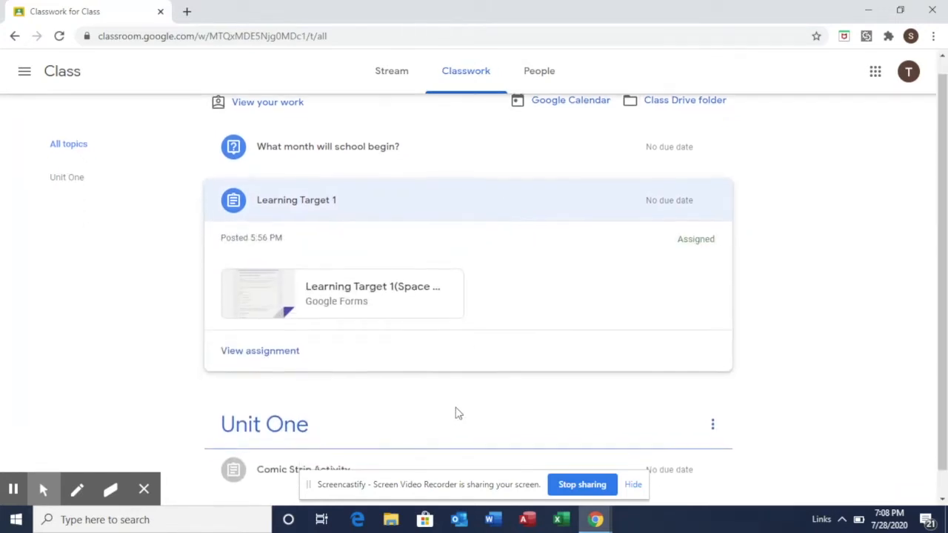
pyautogui.click(434, 439)
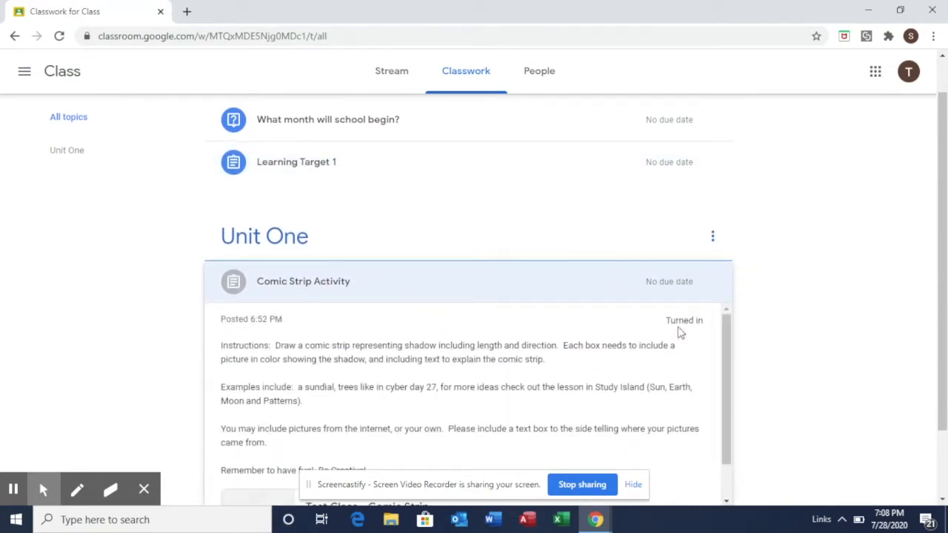
pyautogui.scroll(1, 757, 316)
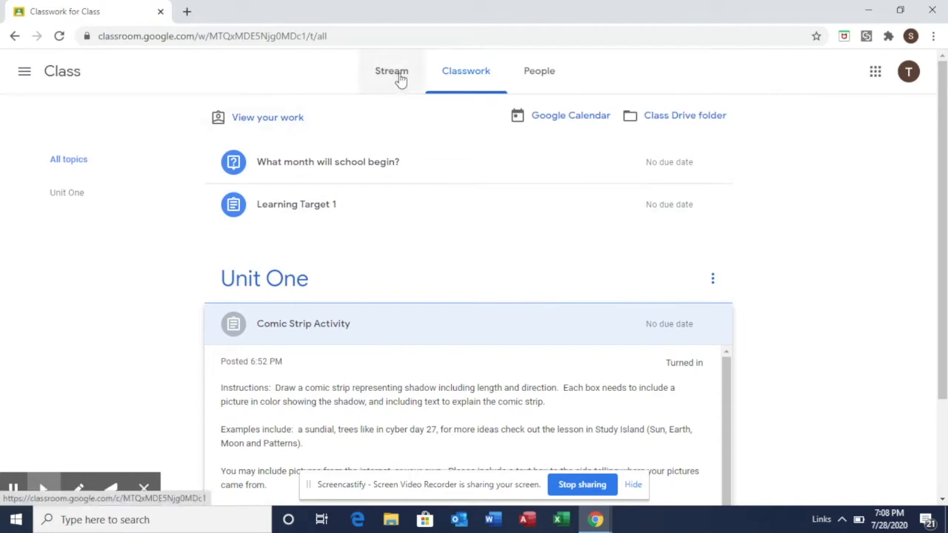
# Check the Assigned, Returned and Missing filters on Your work, then return to the Stream.
pyautogui.click(289, 122)
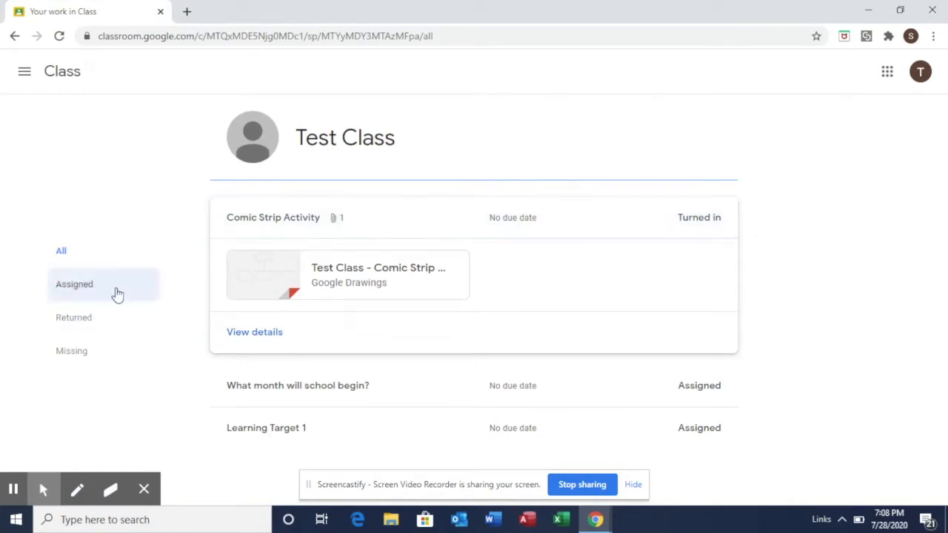
pyautogui.click(78, 289)
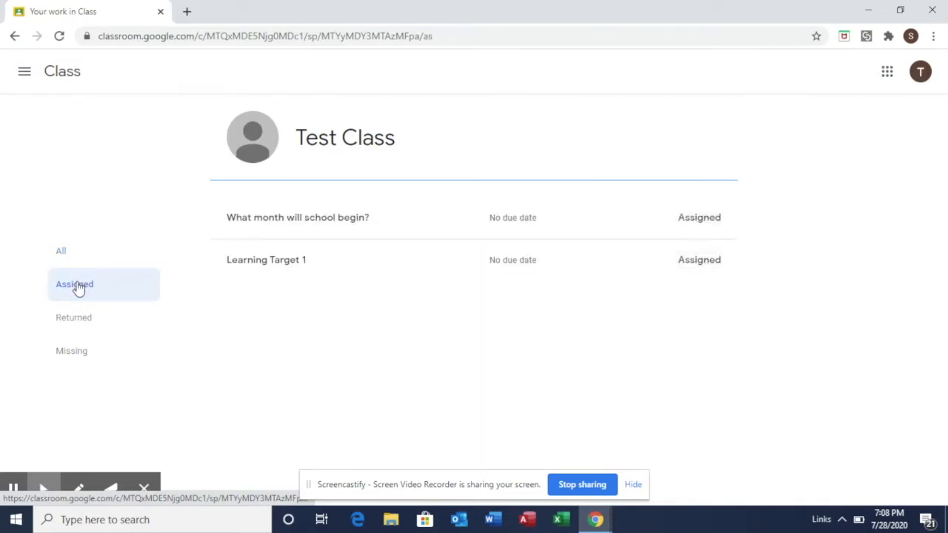
pyautogui.click(74, 325)
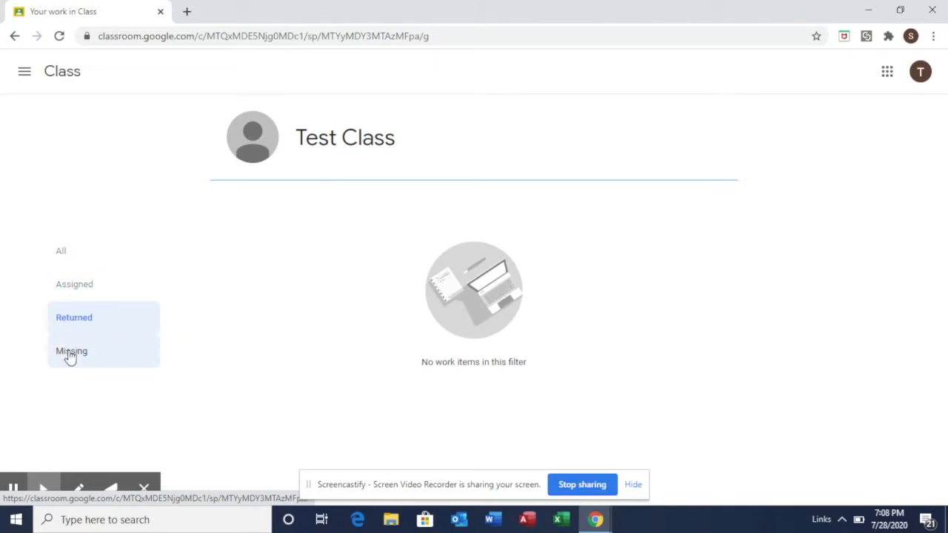
pyautogui.click(71, 354)
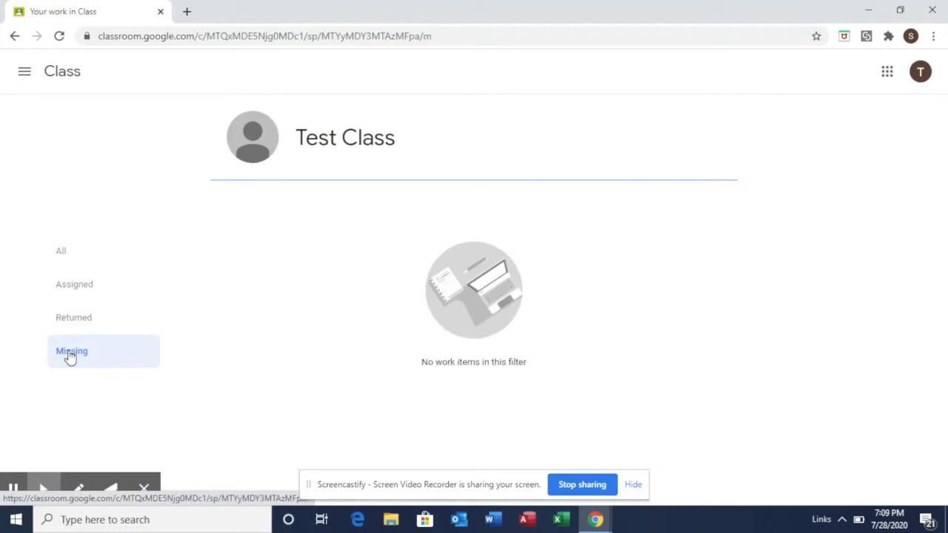
pyautogui.click(64, 76)
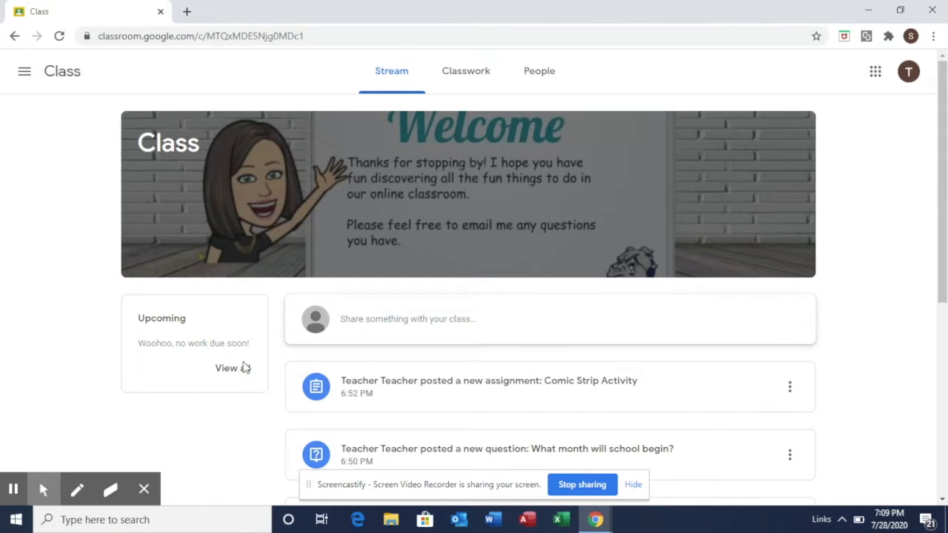
# From Classwork, open the full page for the 'What month will school begin?' question.
pyautogui.click(457, 87)
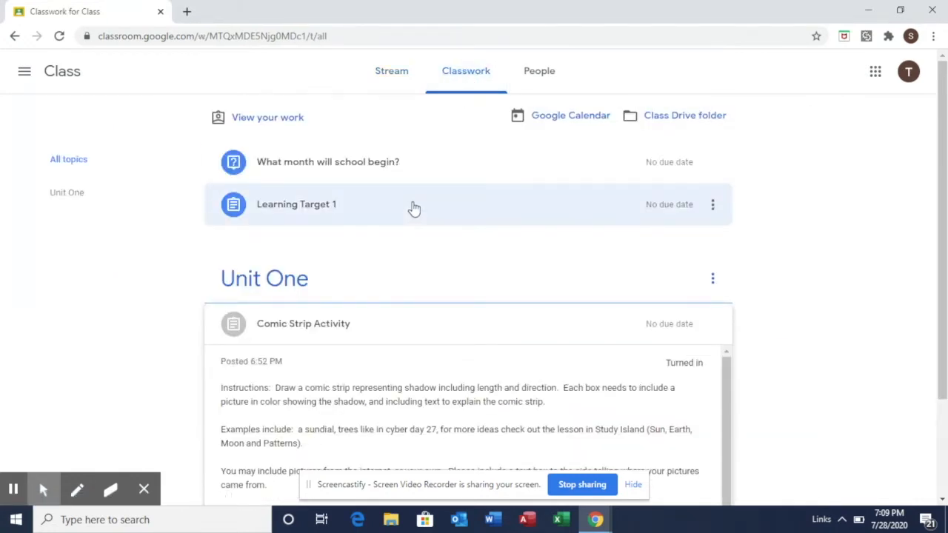
pyautogui.click(436, 172)
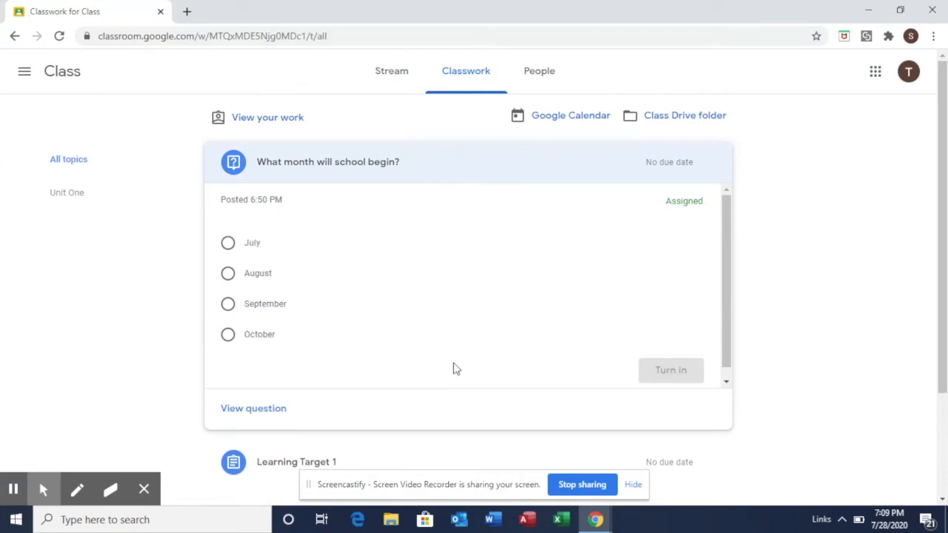
pyautogui.click(275, 415)
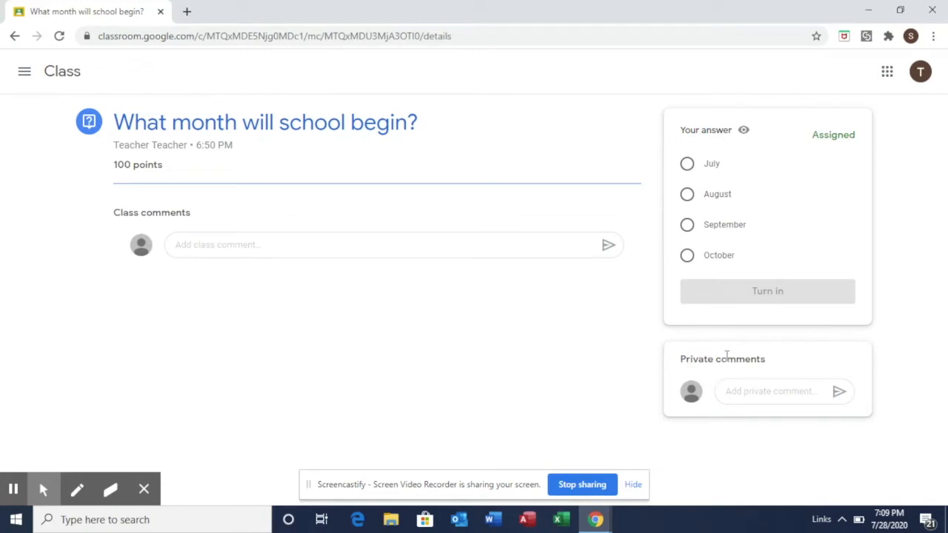
# Post the private comment 'Please help, I do not understand. ???' to the teacher.
pyautogui.click(760, 391)
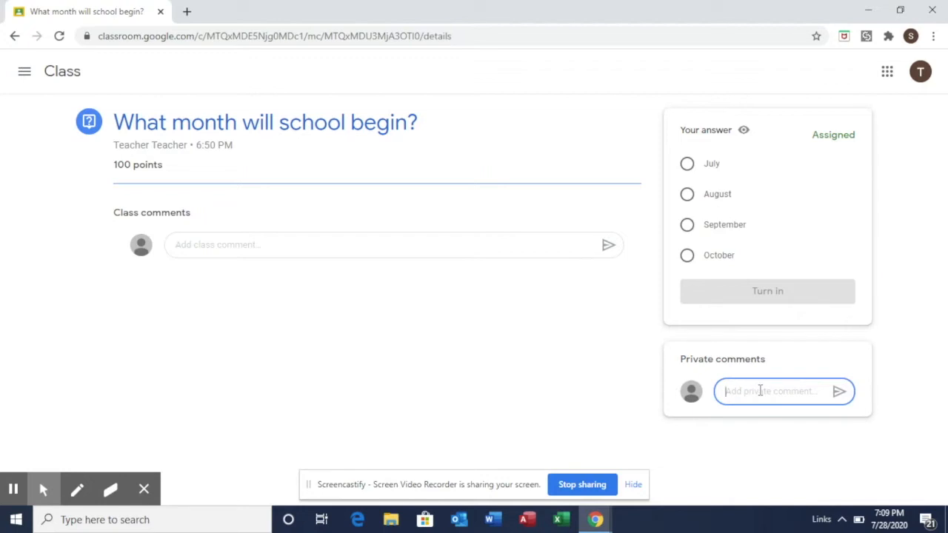
pyautogui.write('Please help')
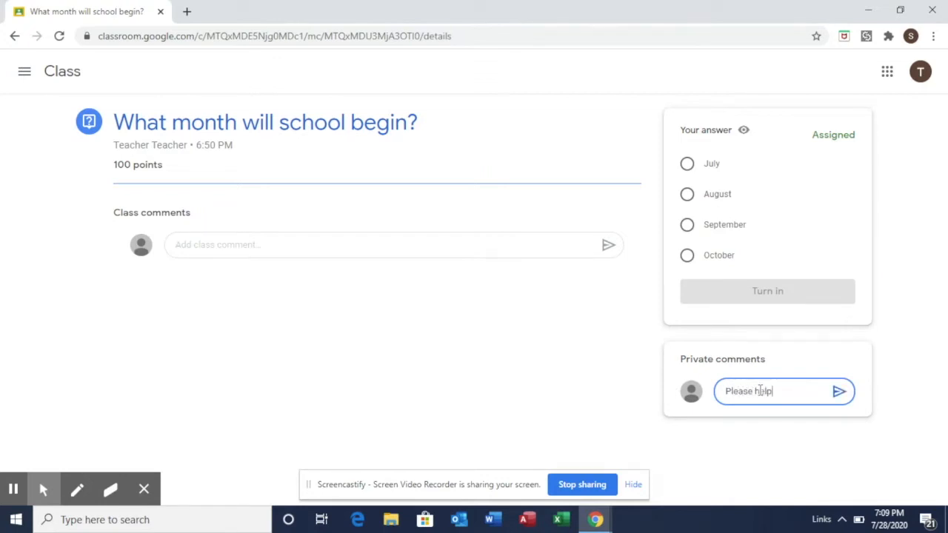
pyautogui.write(', I do not understand.')
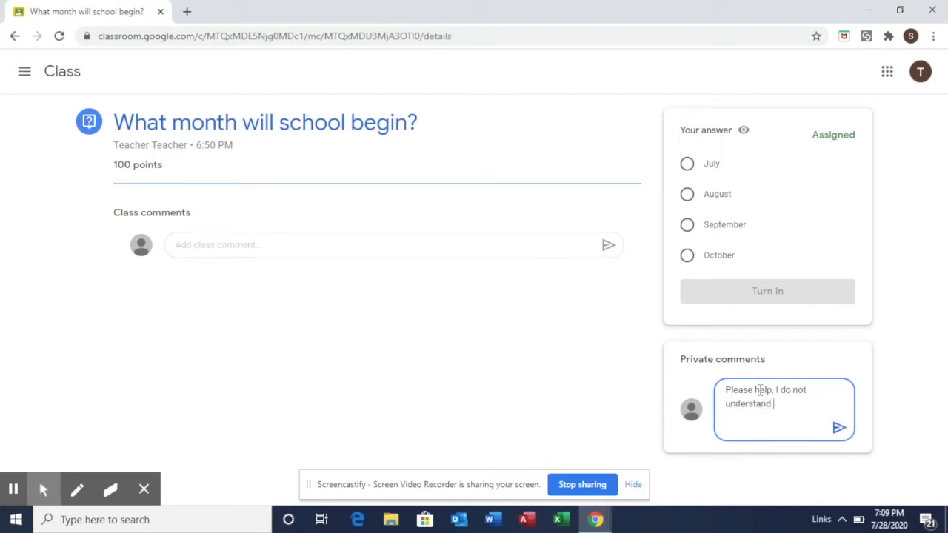
pyautogui.write('  ???')
pyautogui.click(837, 430)
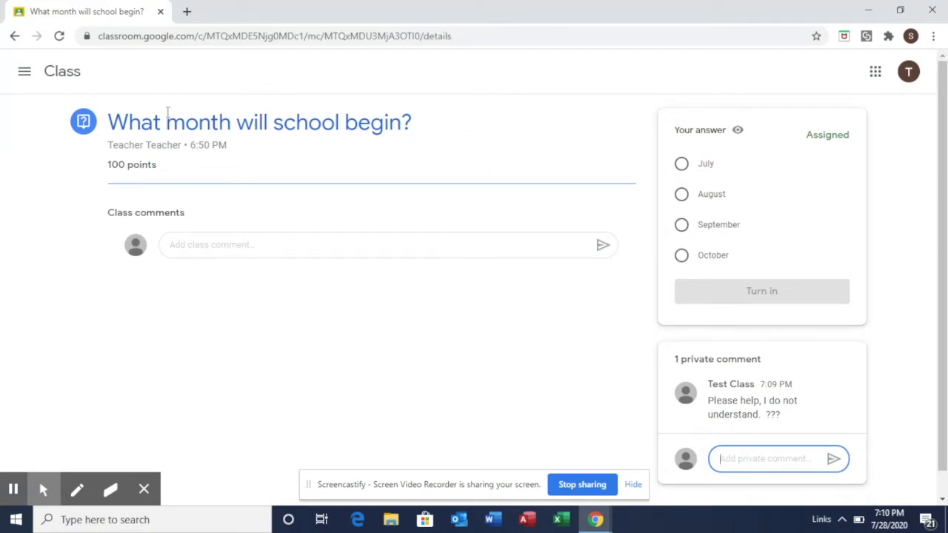
# Return to the Stream, visit Classwork, and reach the 2020-2021 Classroom stream with its Meet link.
pyautogui.click(63, 77)
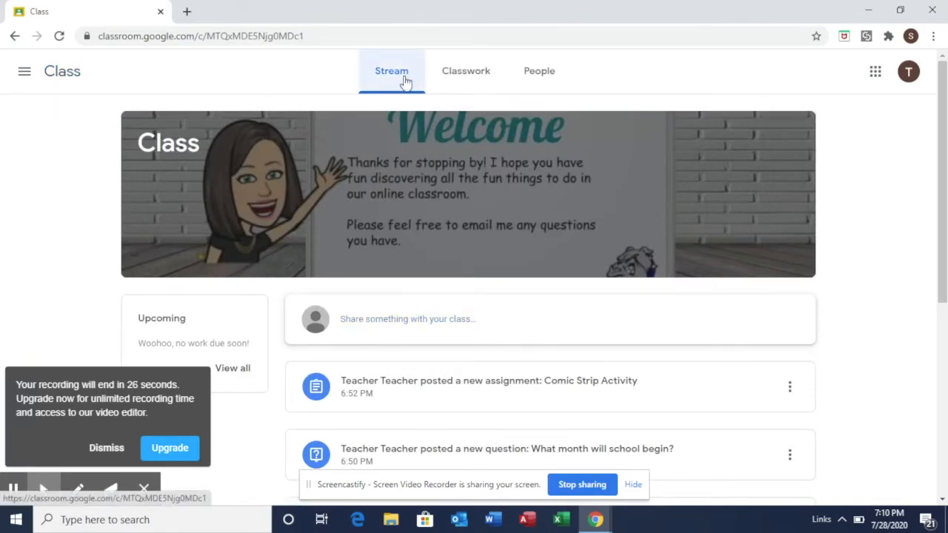
pyautogui.click(109, 448)
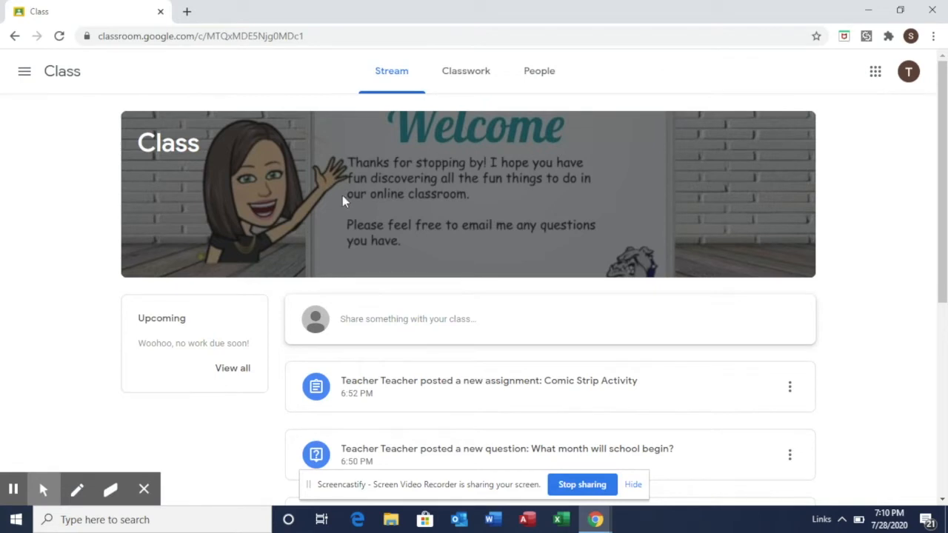
pyautogui.moveTo(395, 77)
pyautogui.mouseDown()
pyautogui.moveTo(398, 96)
pyautogui.moveTo(395, 74)
pyautogui.mouseUp()
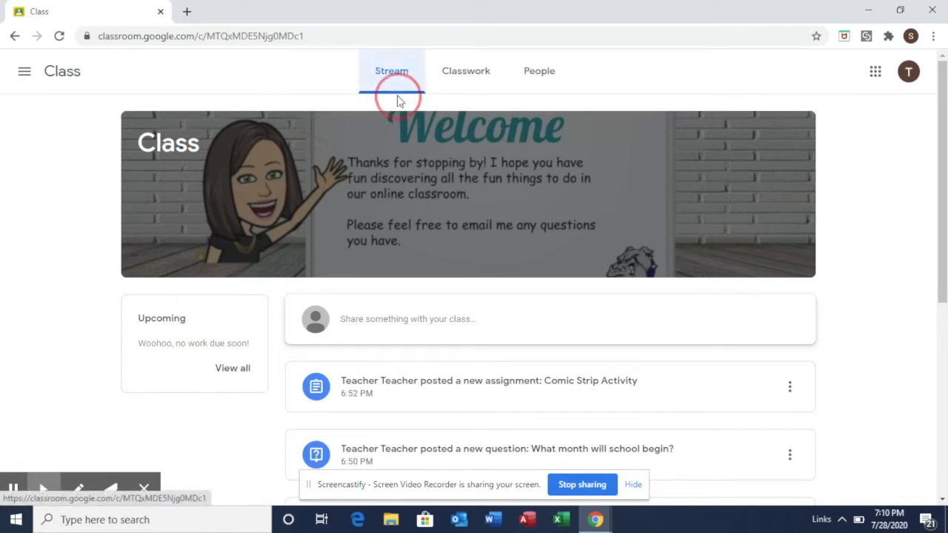
pyautogui.click(474, 80)
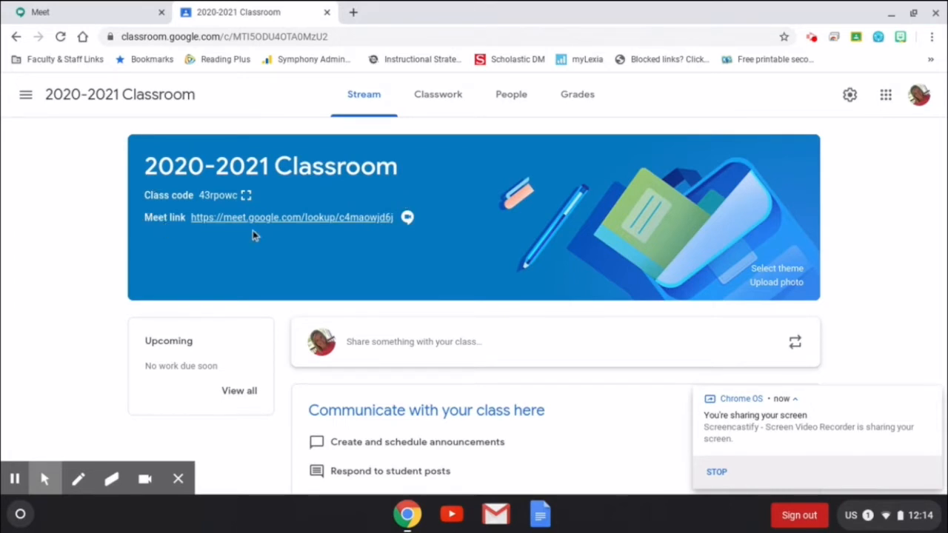
# Join the class Google Meet from the banner link, allowing notifications first.
pyautogui.click(326, 220)
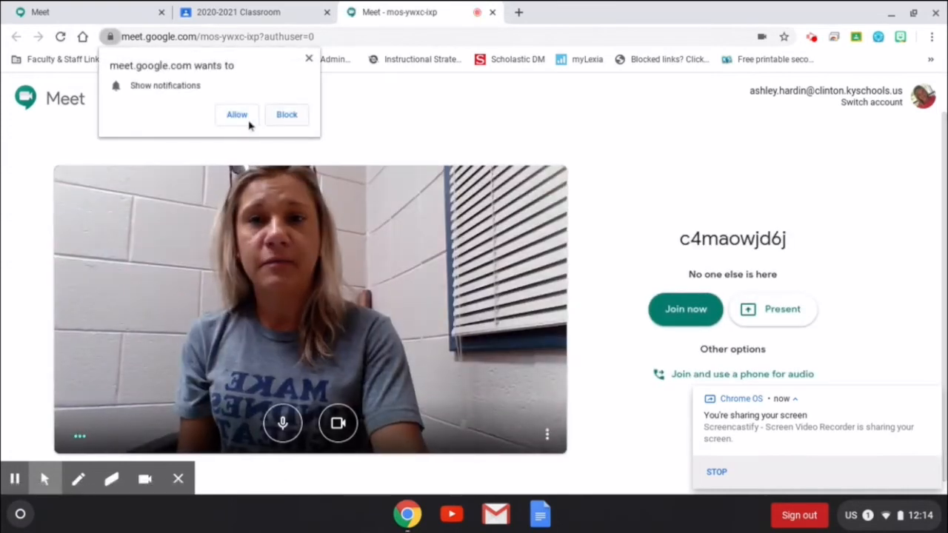
pyautogui.click(232, 116)
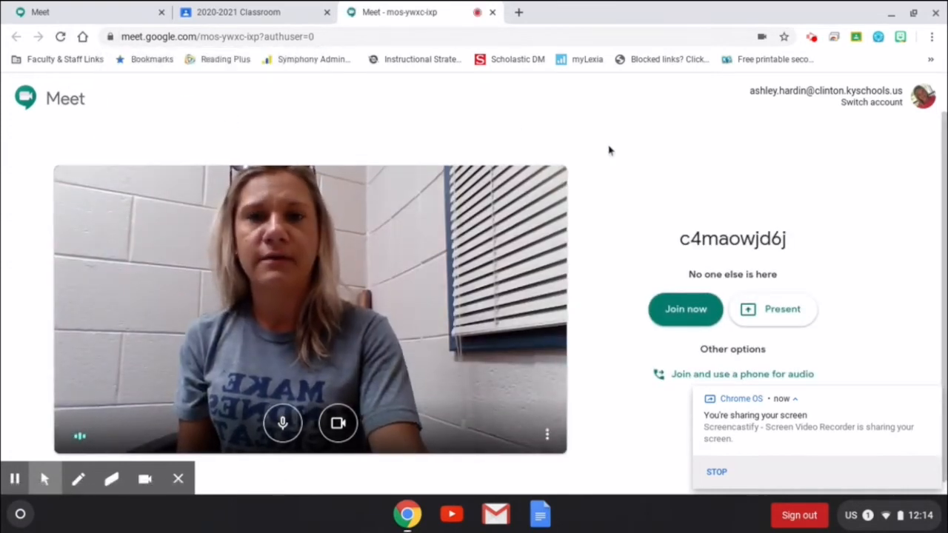
pyautogui.scroll(-1, 614, 247)
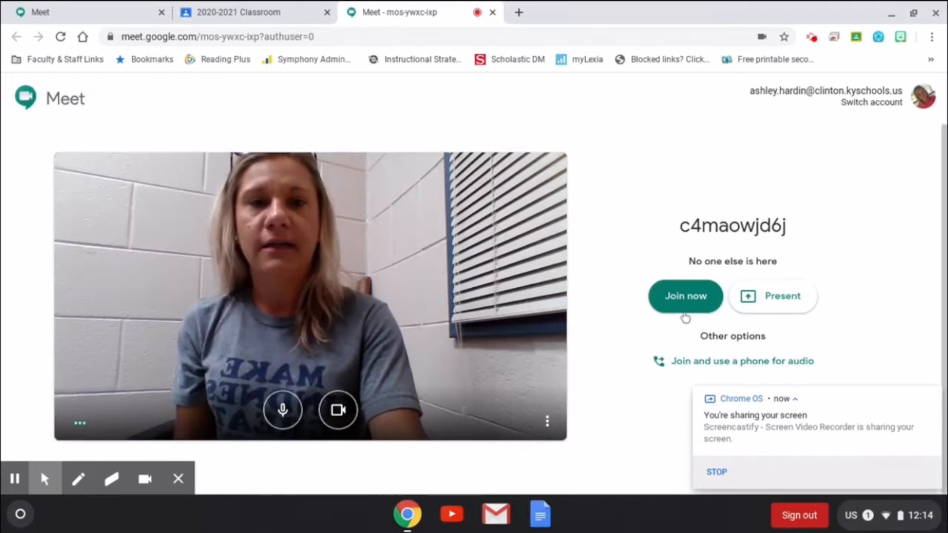
pyautogui.click(685, 309)
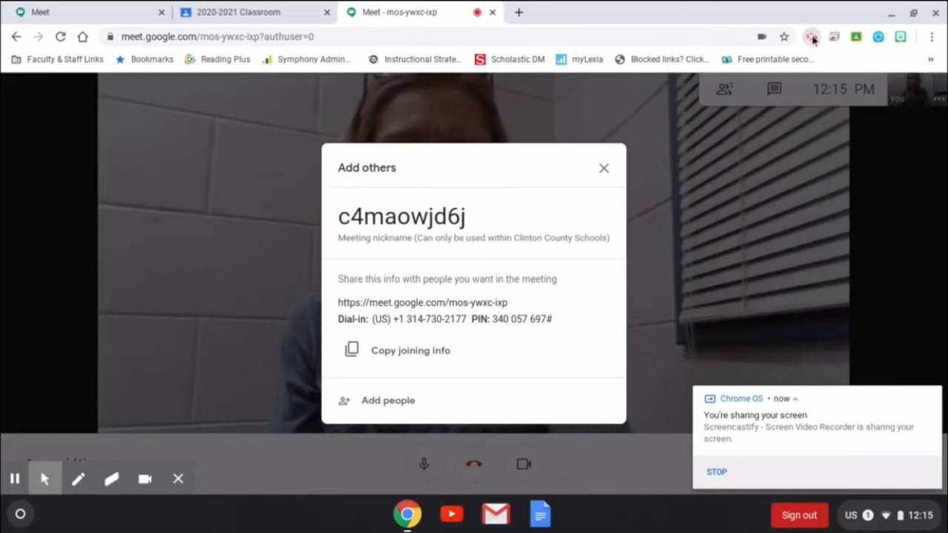
# Open the Edit After Submit post and its attached Google Forms quiz.
pyautogui.click(813, 39)
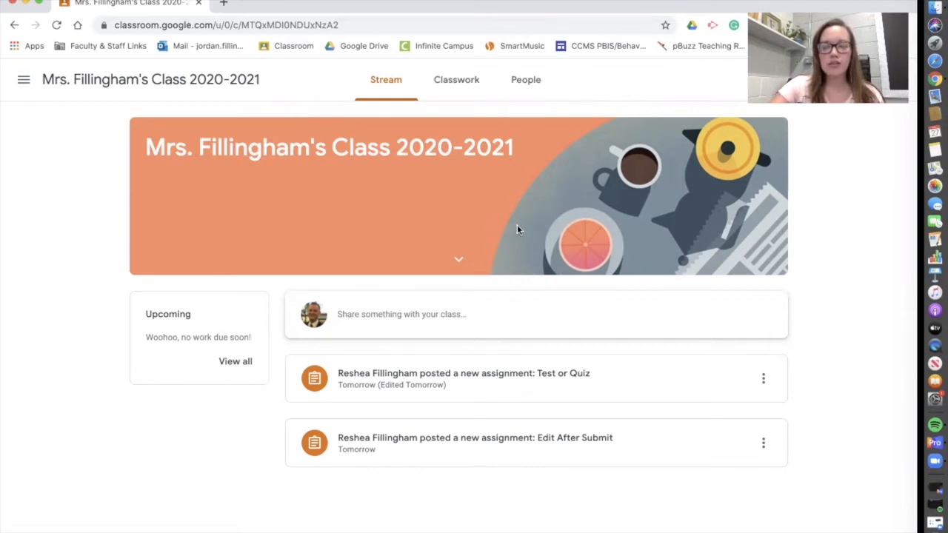
pyautogui.click(496, 443)
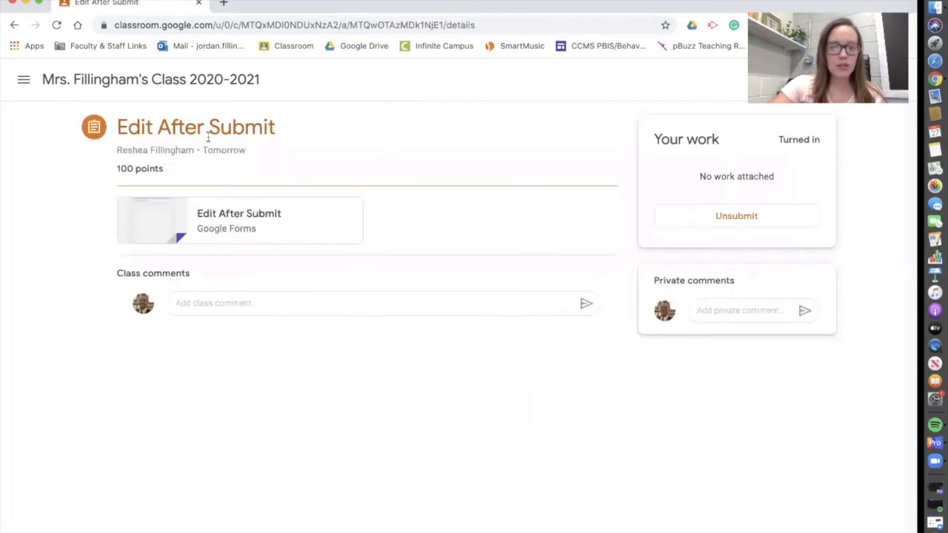
pyautogui.click(248, 217)
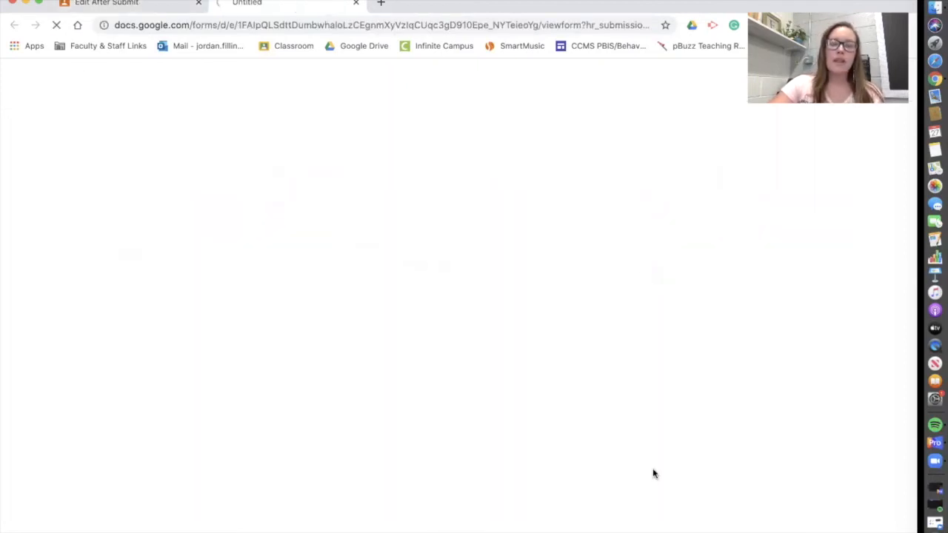
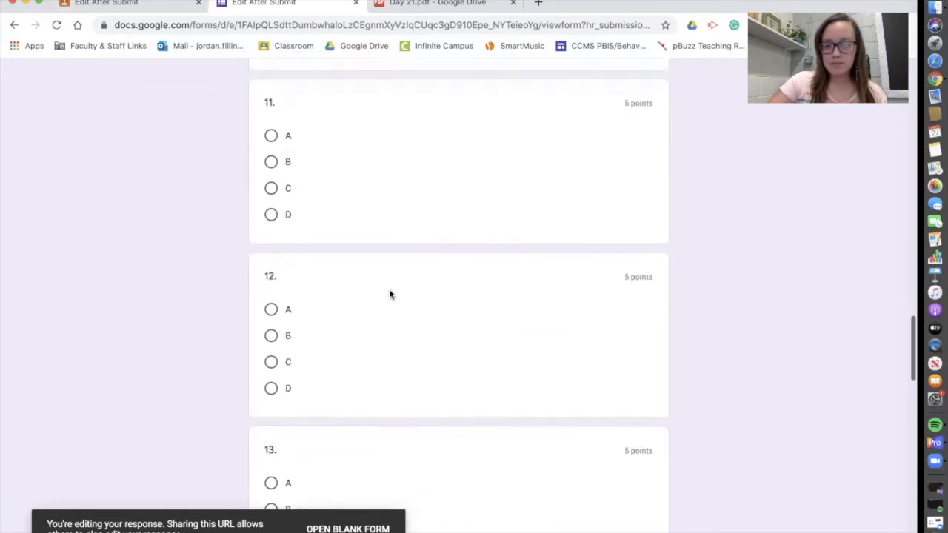
pyautogui.scroll(-6, 391, 295)
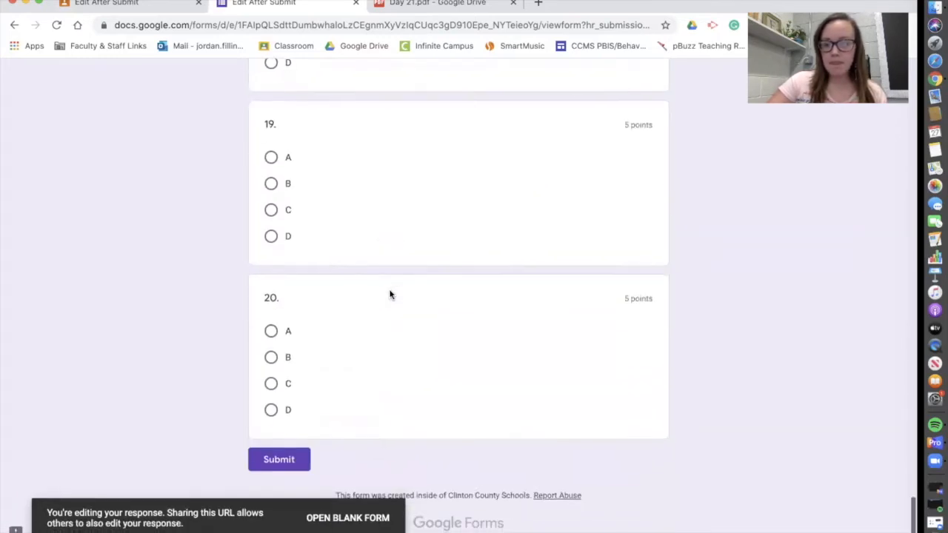
# Submit the quiz, reopen the response, change question 4's answer to B, and resubmit.
pyautogui.click(277, 470)
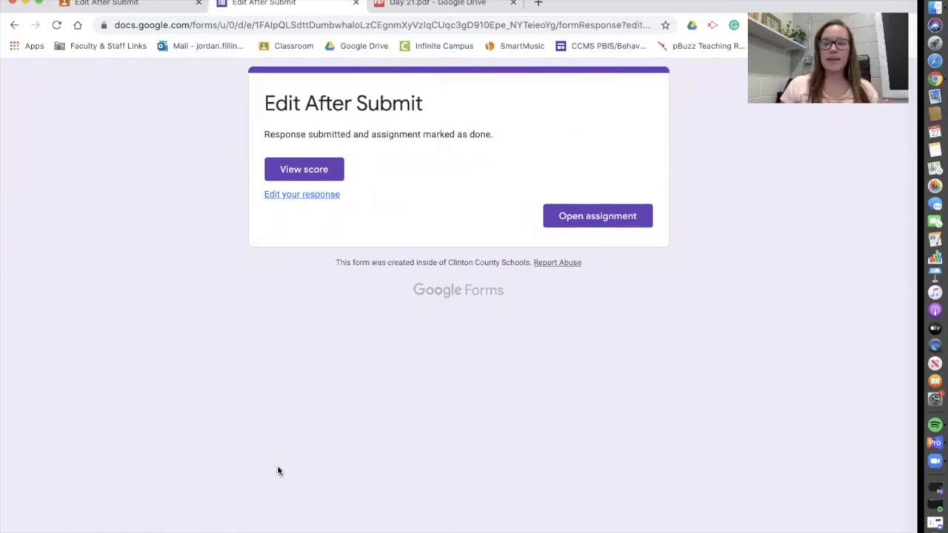
pyautogui.click(324, 197)
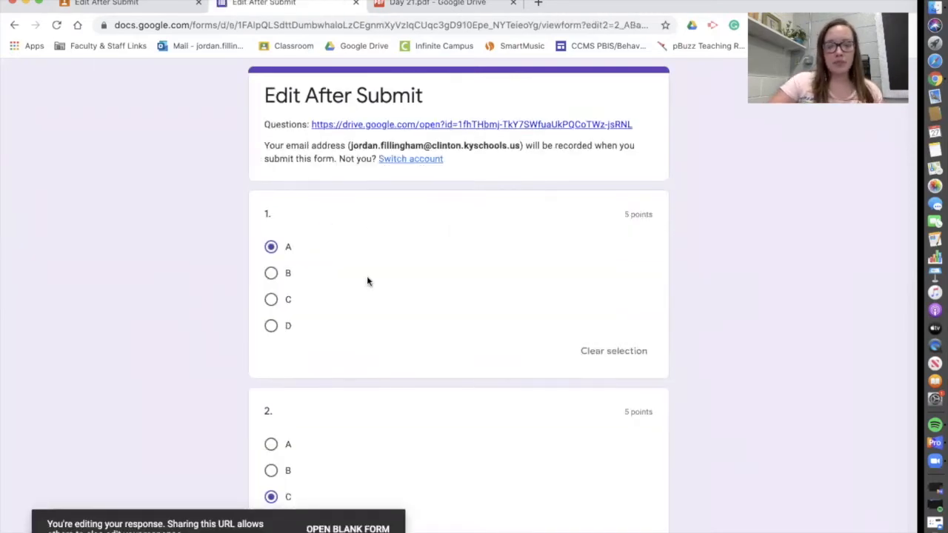
pyautogui.scroll(-2, 367, 280)
pyautogui.scroll(-10, 367, 281)
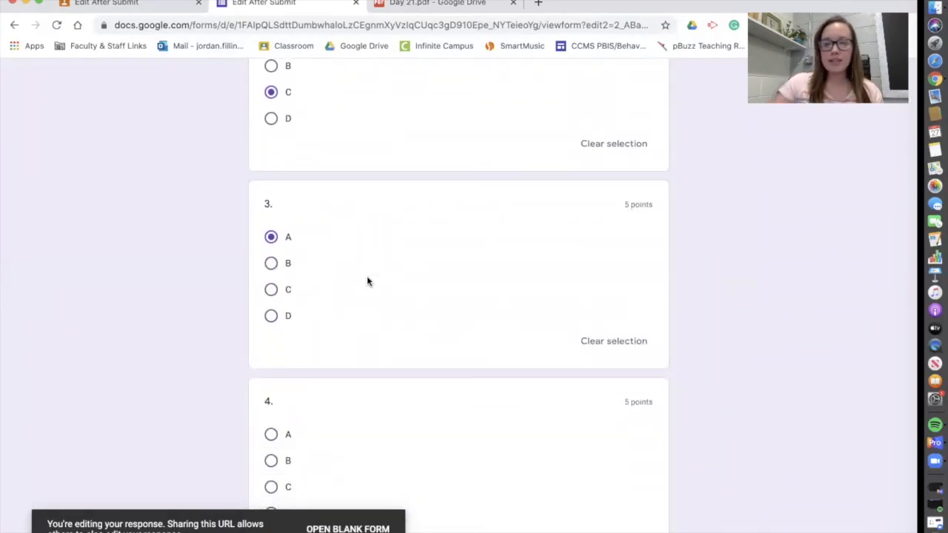
pyautogui.scroll(-5, 368, 279)
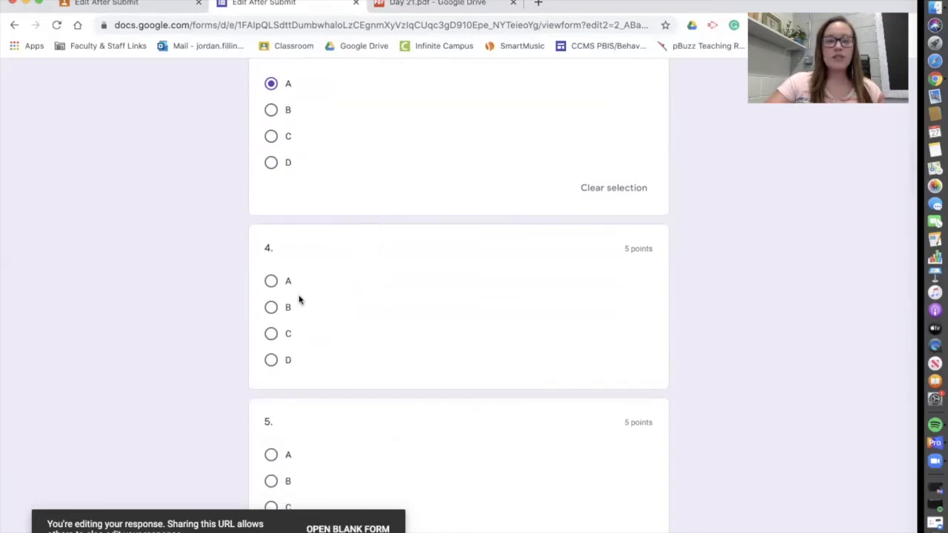
pyautogui.click(271, 311)
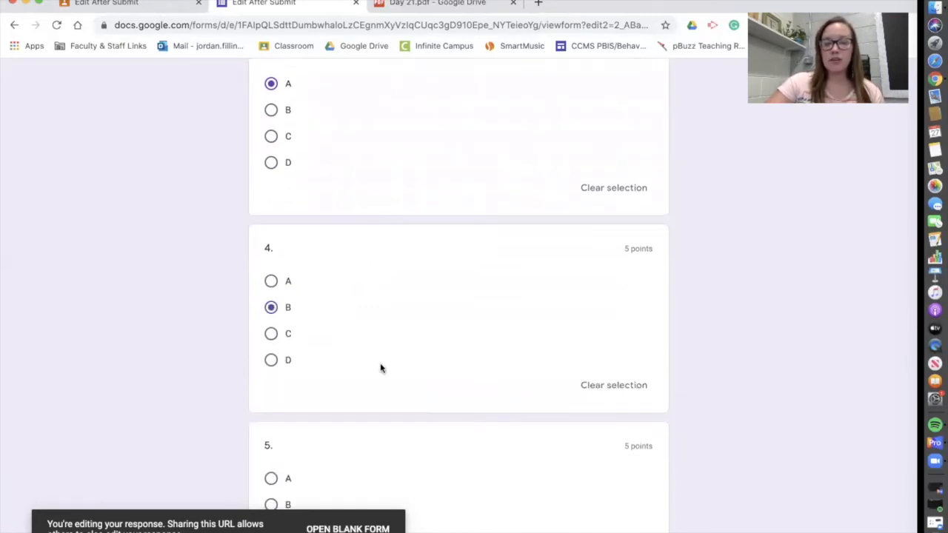
pyautogui.scroll(-20, 381, 368)
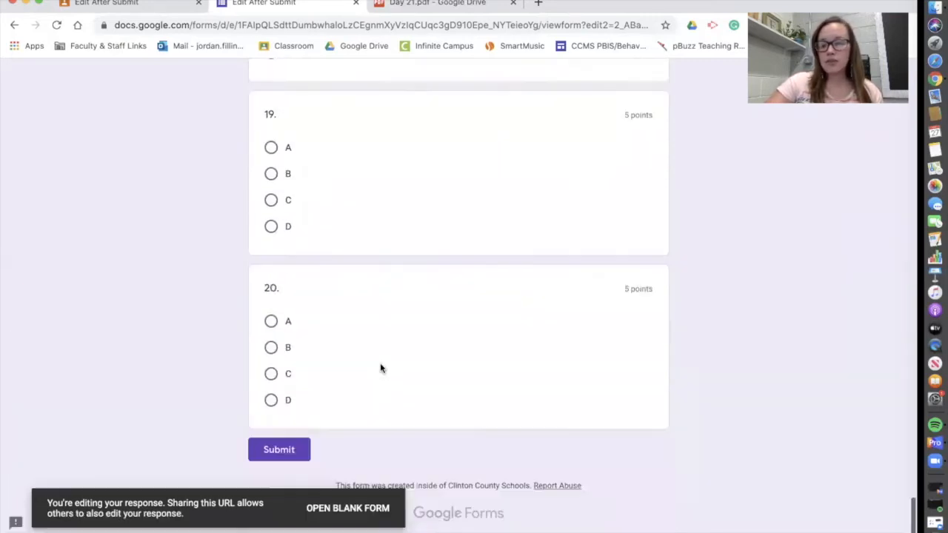
pyautogui.click(284, 474)
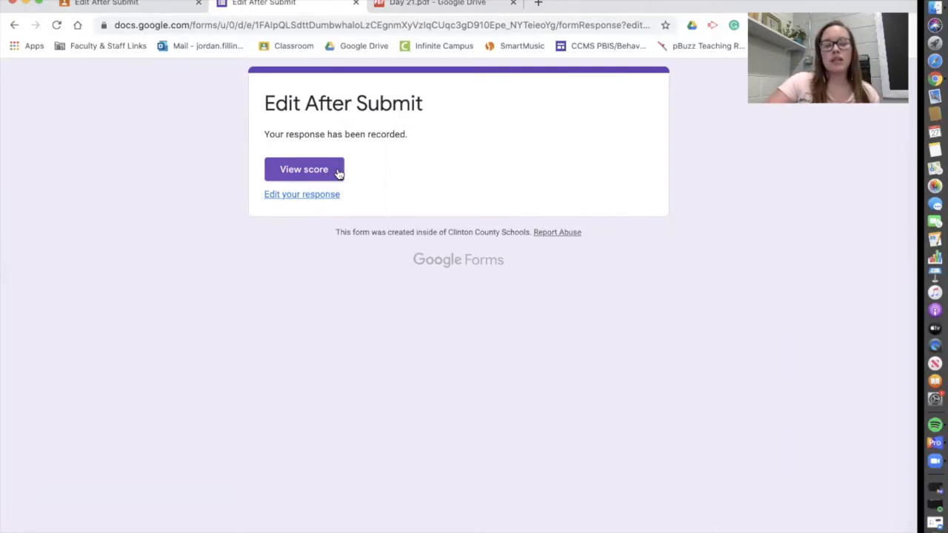
# Review the response's score page: 0/100 total, each question marked 0/5.
pyautogui.click(303, 170)
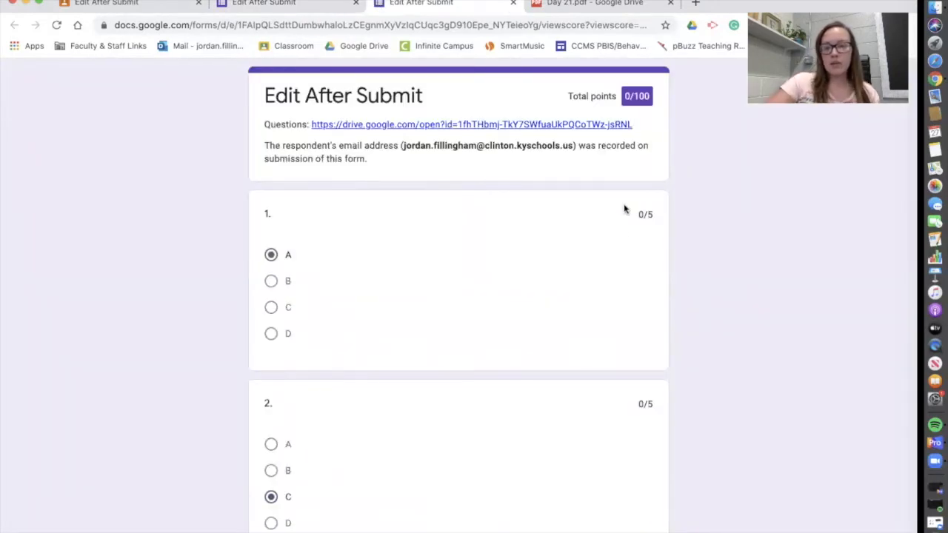
pyautogui.scroll(-2, 608, 297)
pyautogui.scroll(-10, 608, 297)
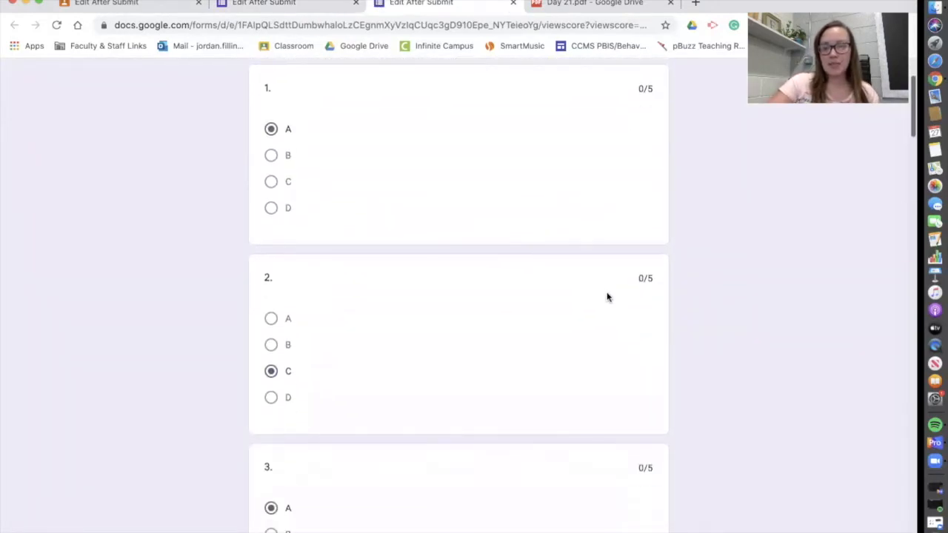
pyautogui.scroll(-5, 607, 297)
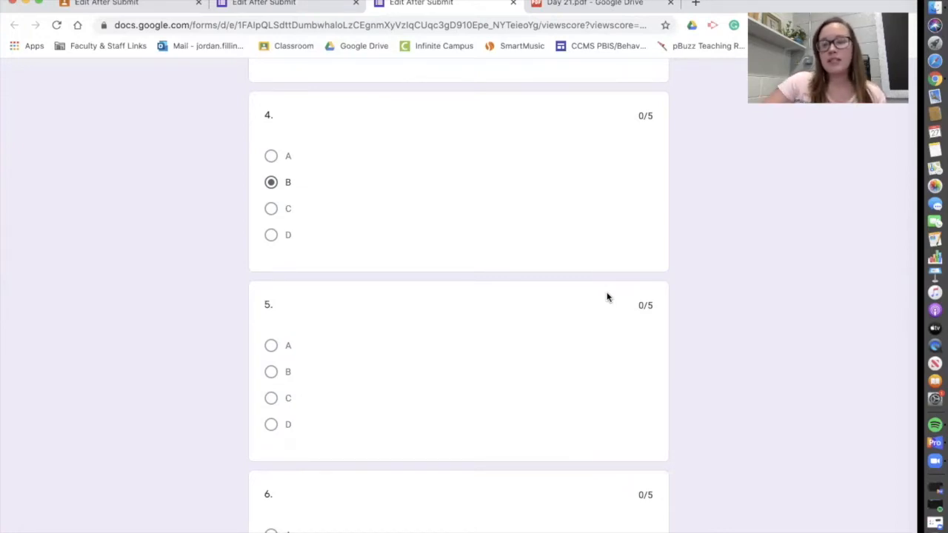
pyautogui.scroll(6, 608, 298)
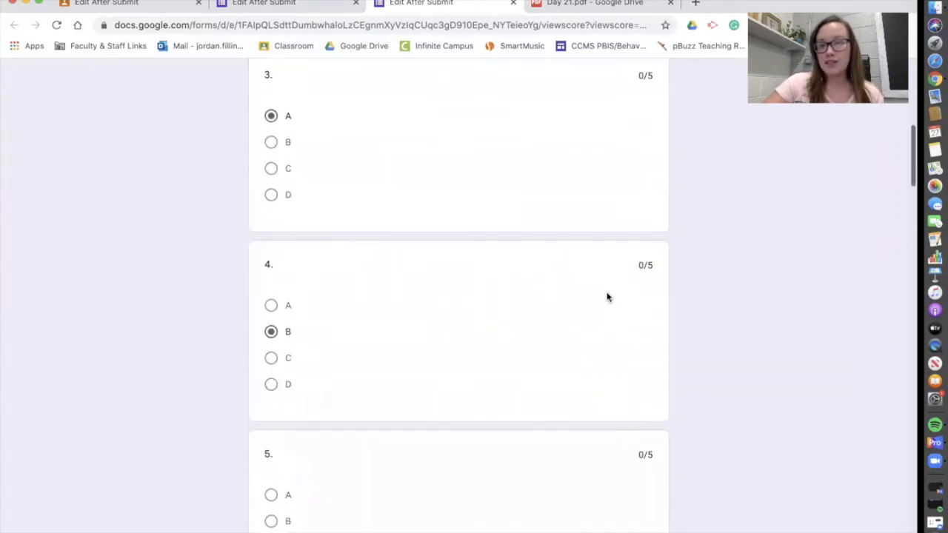
pyautogui.scroll(3, 608, 298)
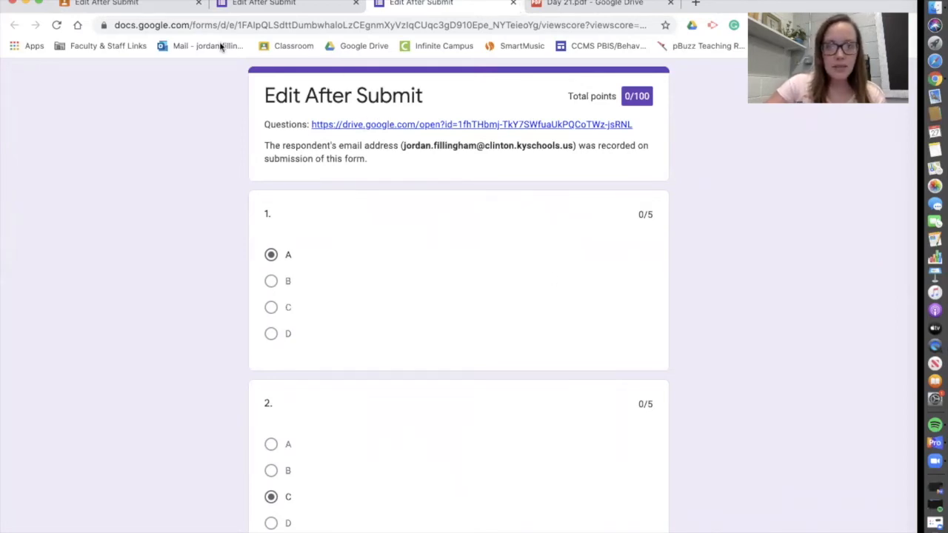
# Go from Edit After Submit to the Test or Quiz assignment and launch its Quiz or Test form.
pyautogui.click(176, 4)
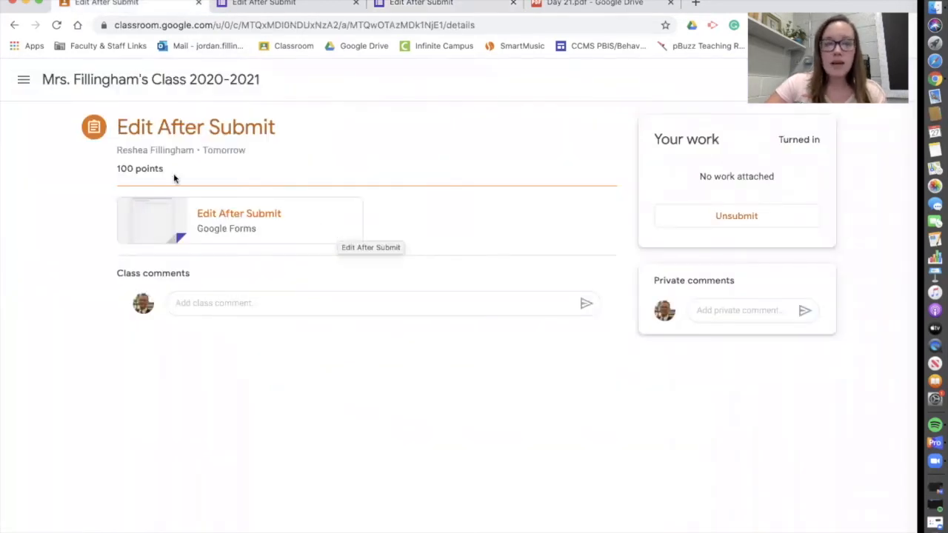
pyautogui.click(150, 87)
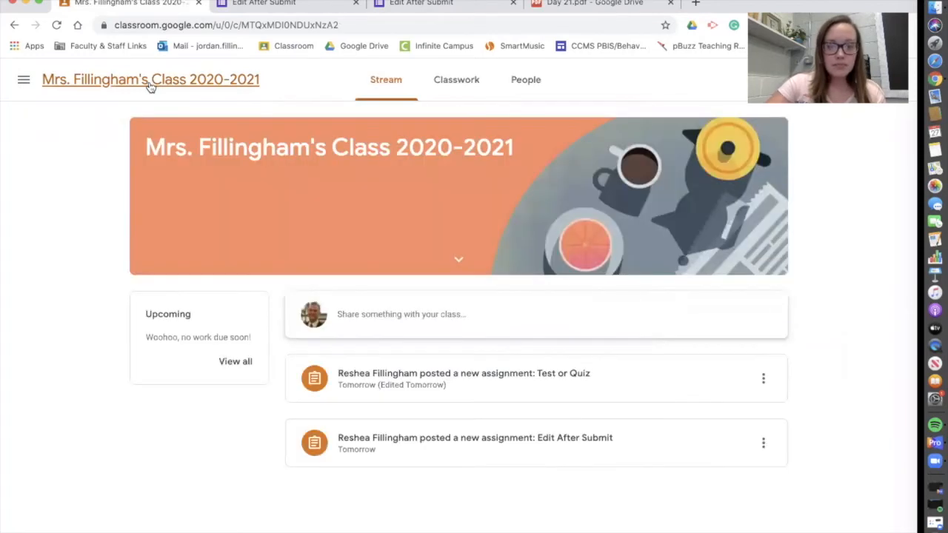
pyautogui.click(591, 393)
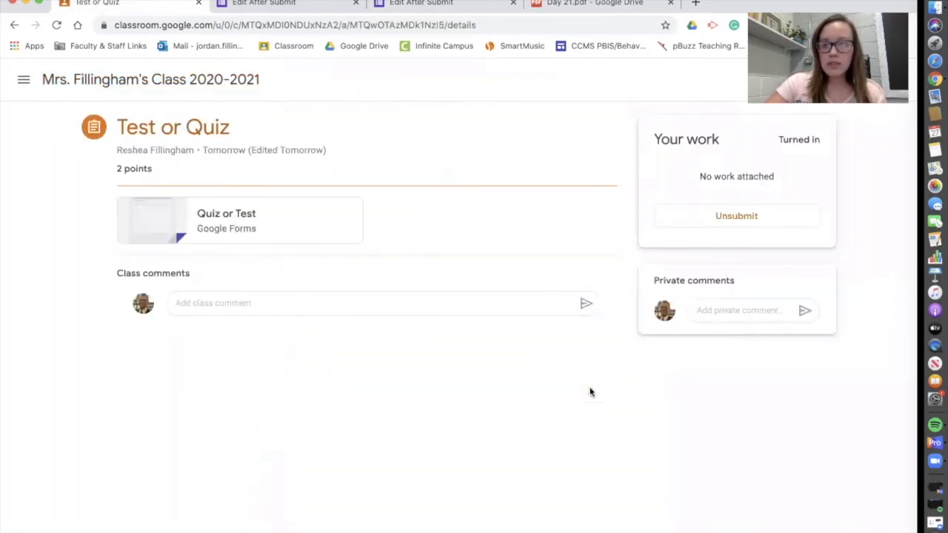
pyautogui.click(281, 219)
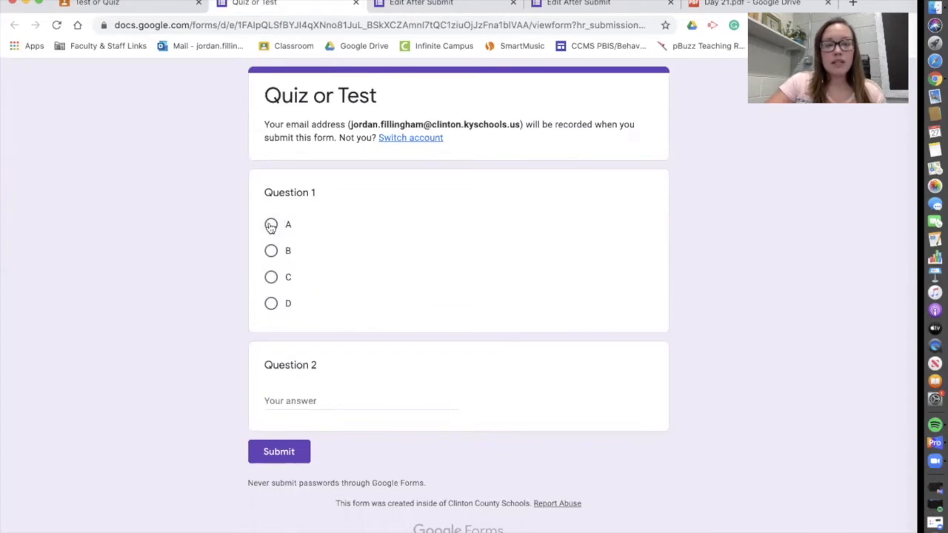
# Answer A for question 1 and 'red' for question 2, submit, and view the accuracy results.
pyautogui.click(271, 225)
pyautogui.click(333, 422)
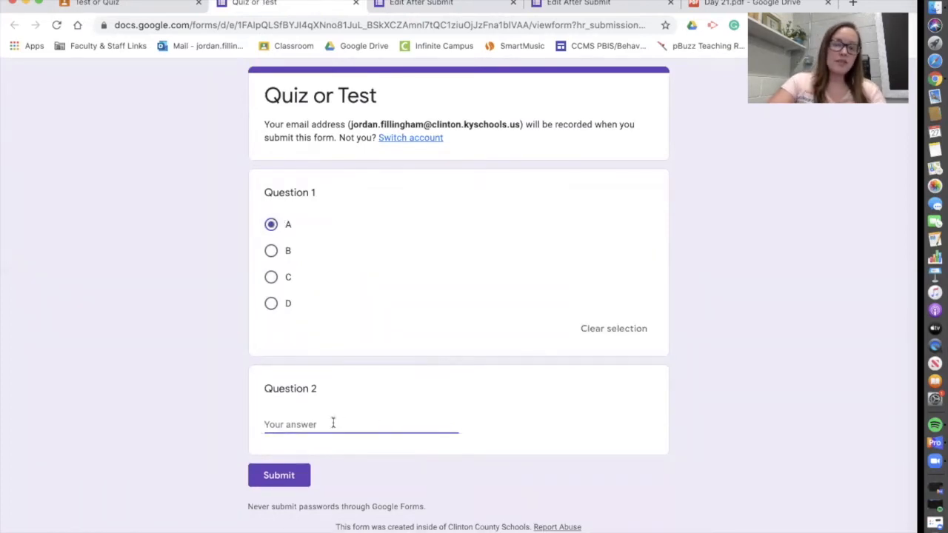
pyautogui.write('red')
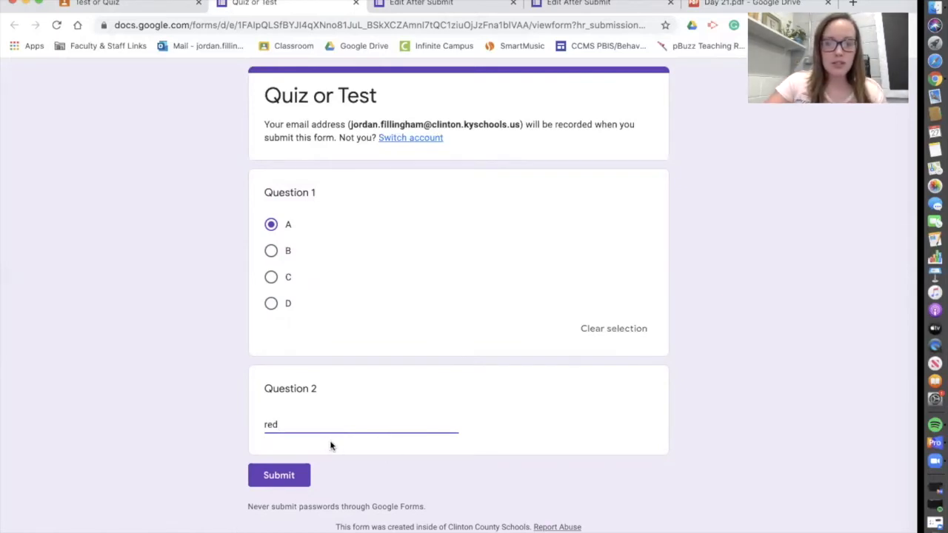
pyautogui.click(295, 476)
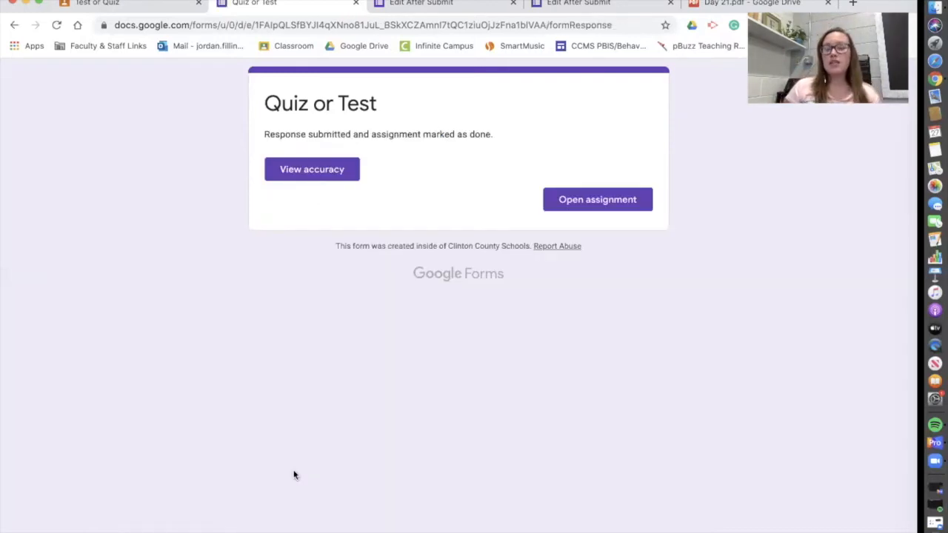
pyautogui.click(318, 168)
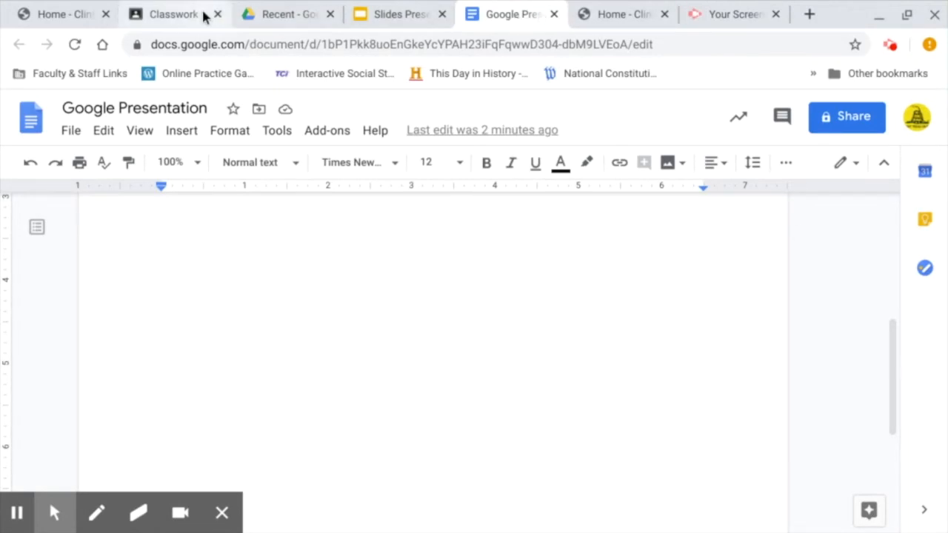
# Select the words of the 'Google Presentation' document title.
pyautogui.click(141, 111)
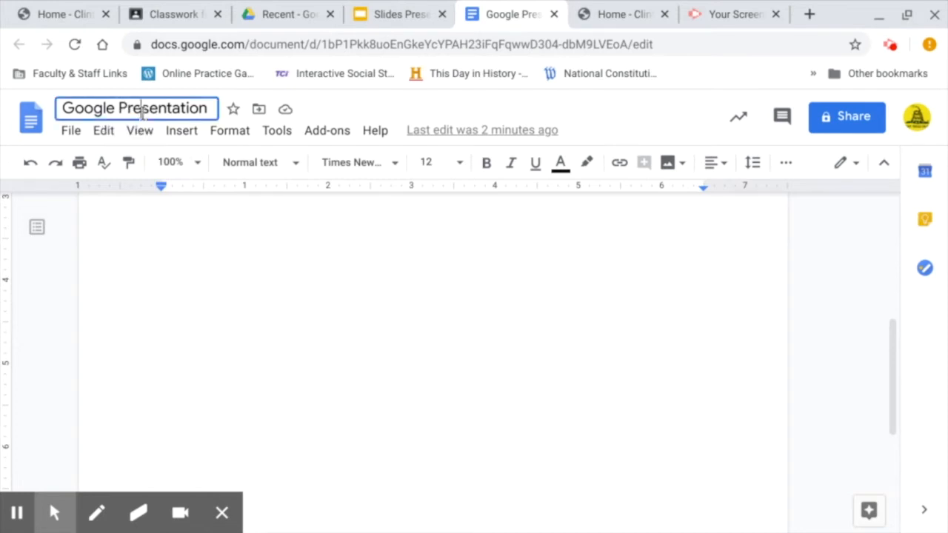
pyautogui.doubleClick(143, 111)
pyautogui.doubleClick(127, 112)
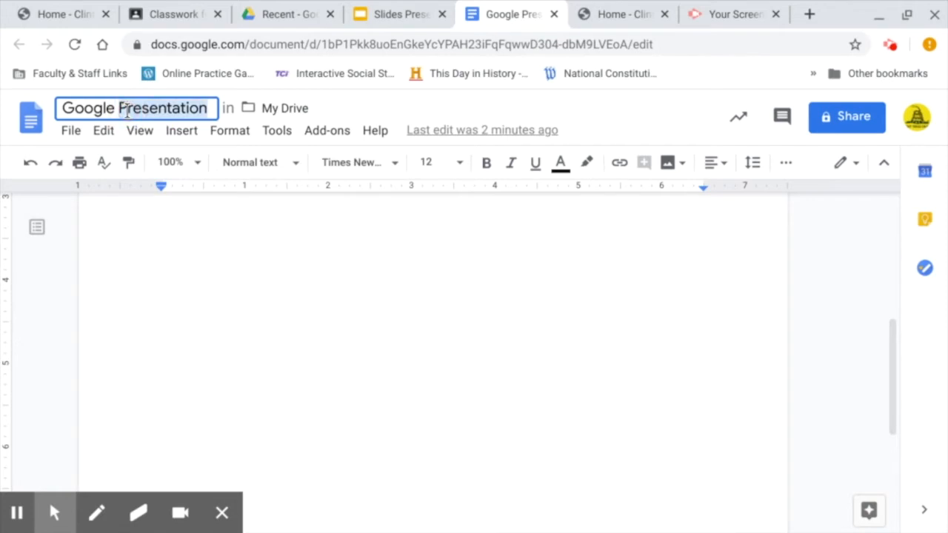
pyautogui.doubleClick(93, 109)
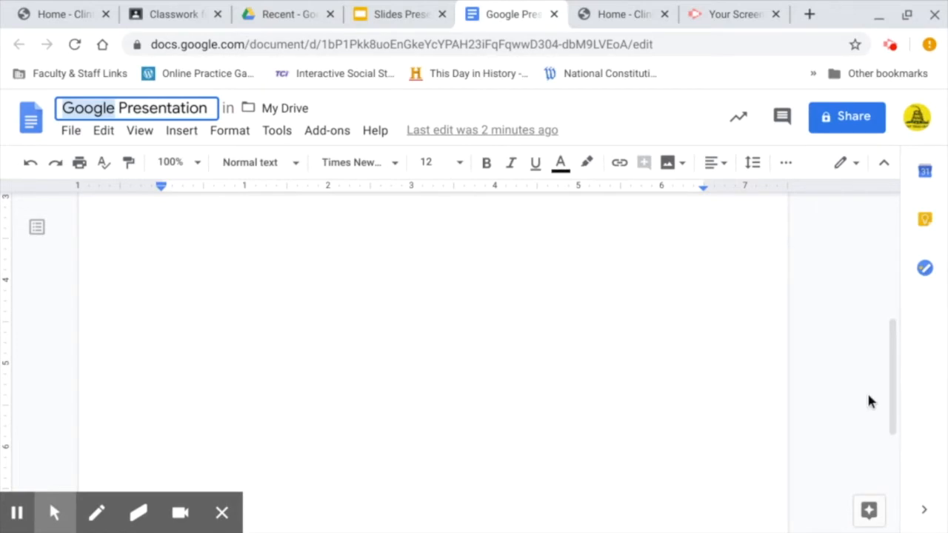
# Write 'Google Presentation' as the first line and type 'Clinton Co. Schools' beneath it.
pyautogui.click(298, 301)
pyautogui.write('Google P')
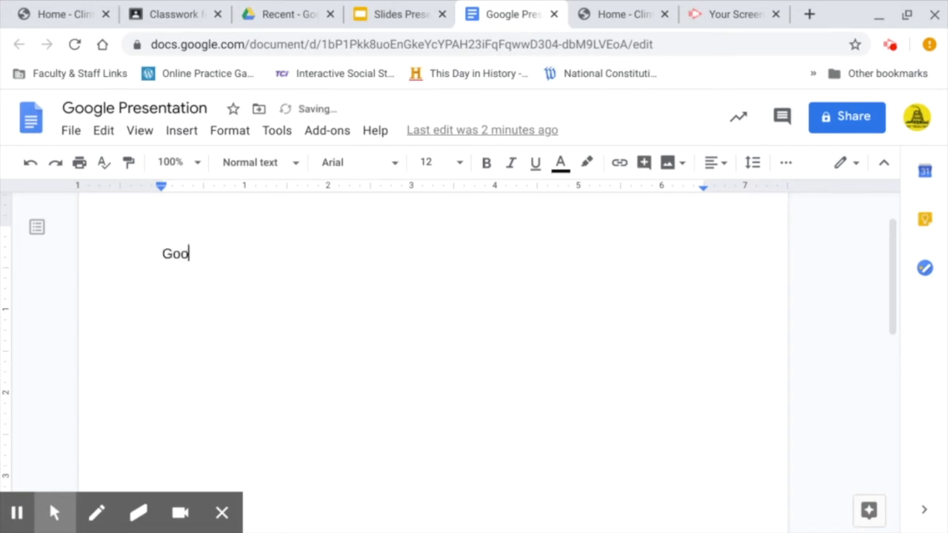
pyautogui.write('res')
pyautogui.press('BackSpace')
pyautogui.press('BackSpace')
pyautogui.press('BackSpace')
pyautogui.write('Preset')
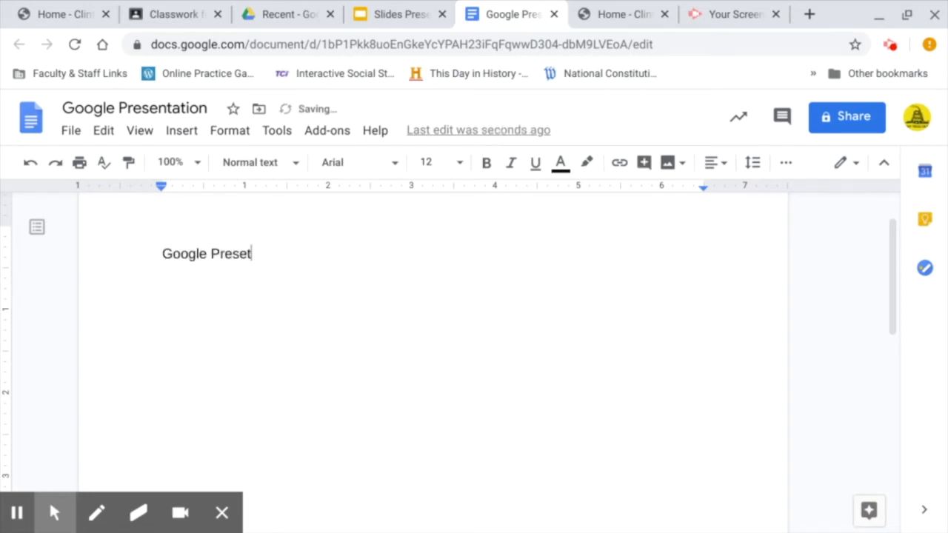
pyautogui.press('Tab')
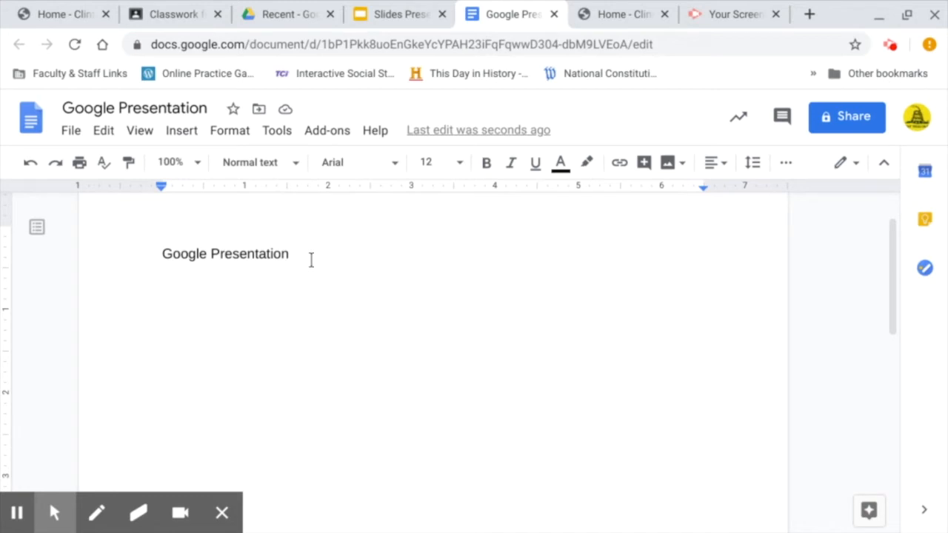
pyautogui.press('Return')
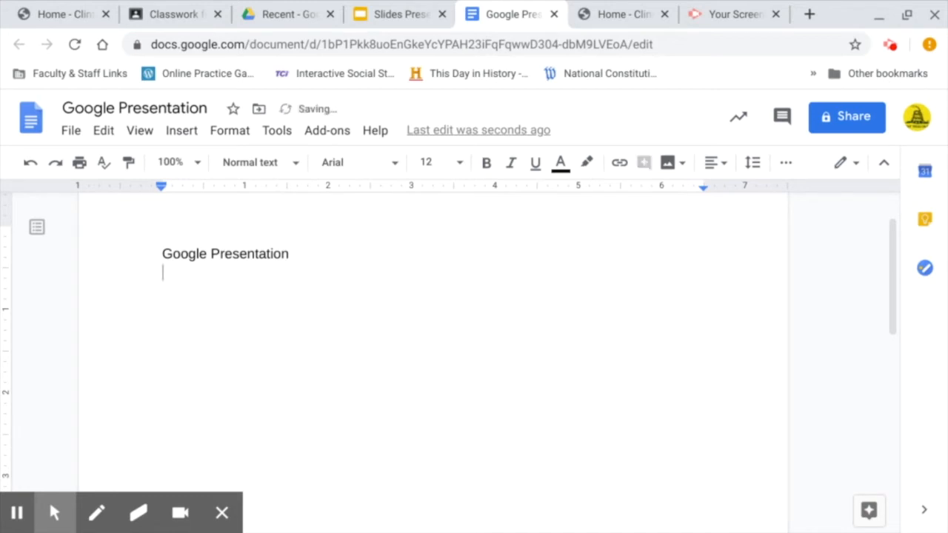
pyautogui.write('Clinton ')
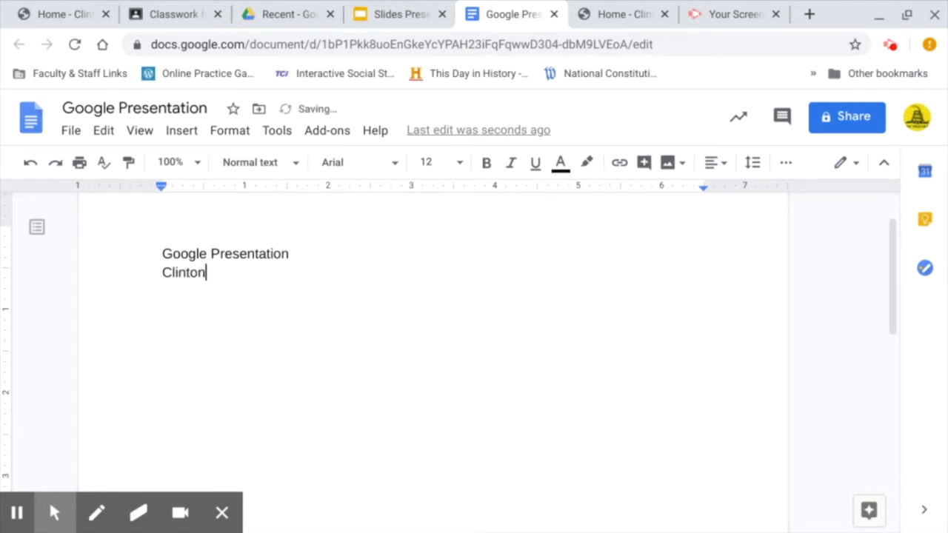
pyautogui.write('Co. Schools')
# Select the 'Clinton Co. Schools' line and enter clinton.kyschools.us as its link address.
pyautogui.click(232, 285)
pyautogui.tripleClick(232, 286)
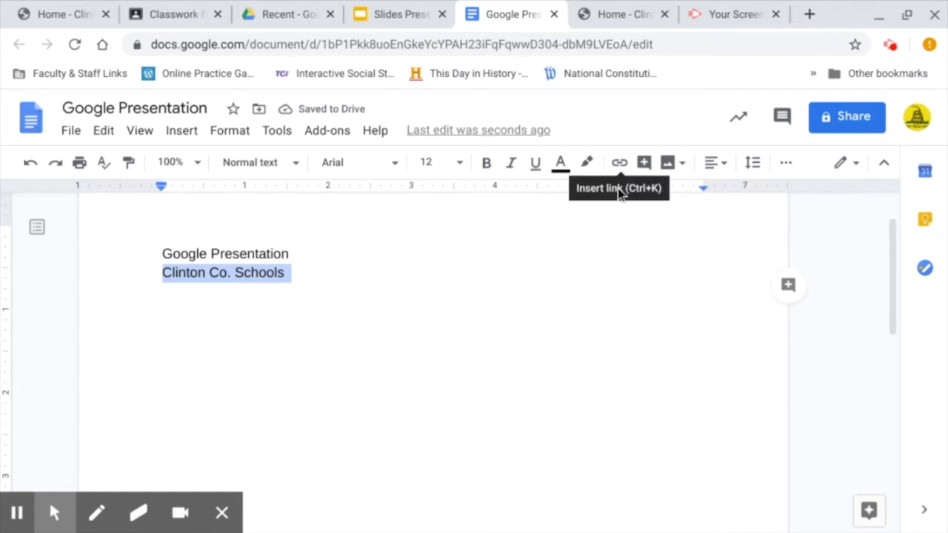
pyautogui.click(619, 165)
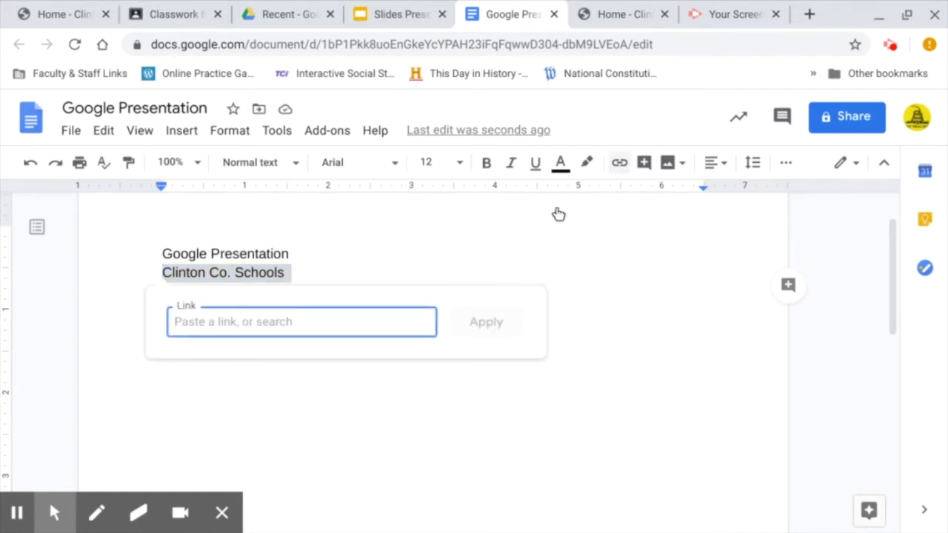
pyautogui.write('clinto')
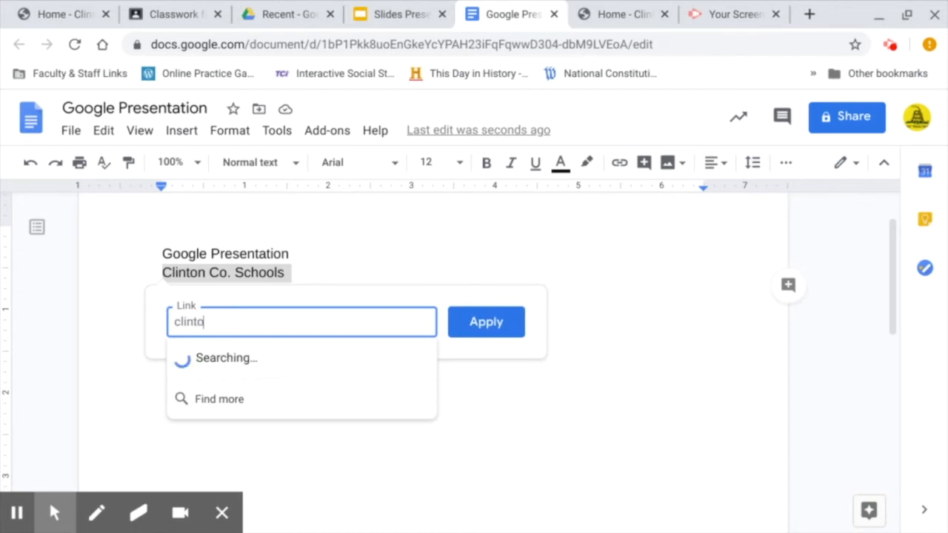
pyautogui.write('n.kyschools.us')
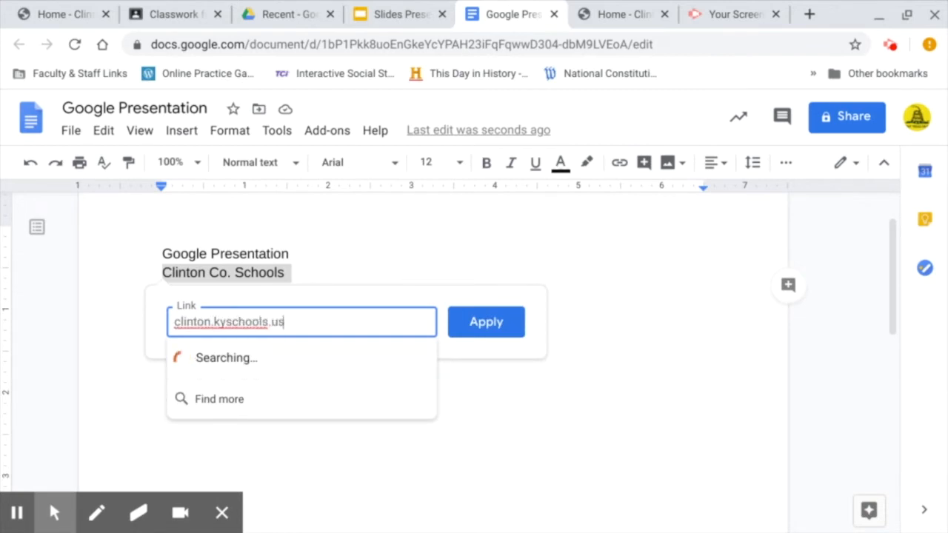
# Apply the clinton.kyschools.us link, add an empty line, and verify the link's target.
pyautogui.click(506, 325)
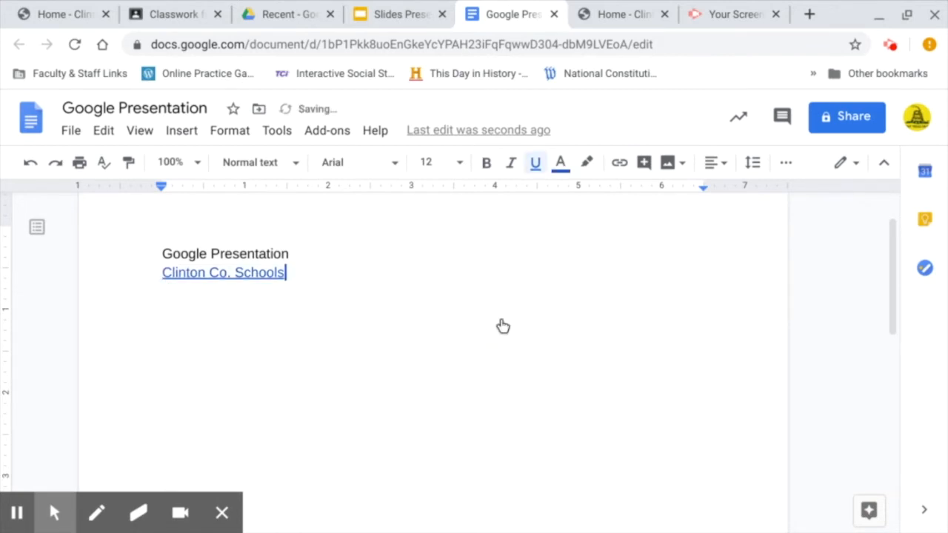
pyautogui.press('Return')
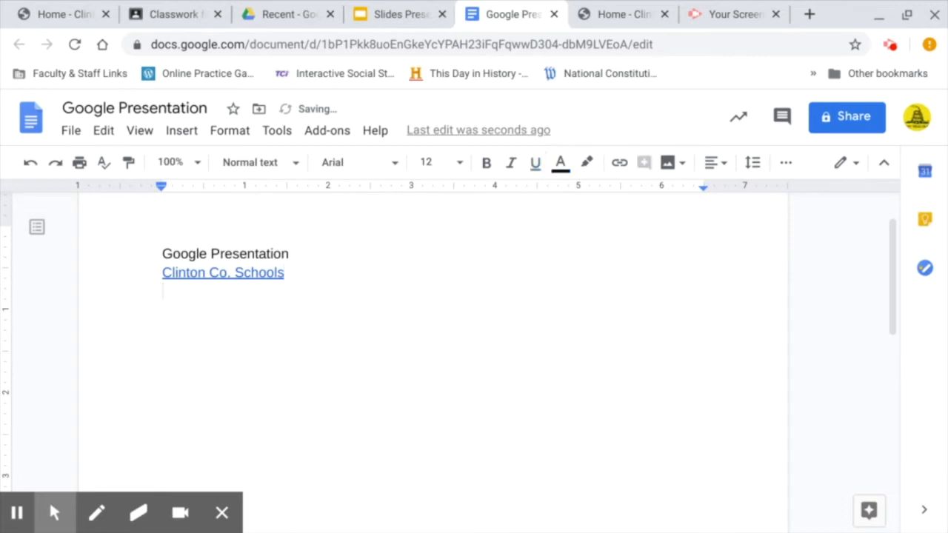
pyautogui.click(230, 271)
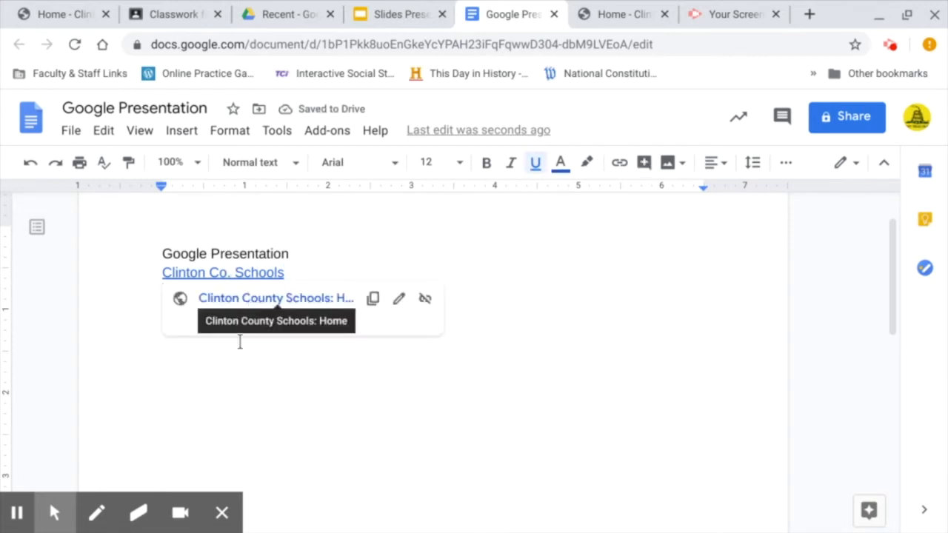
pyautogui.click(240, 381)
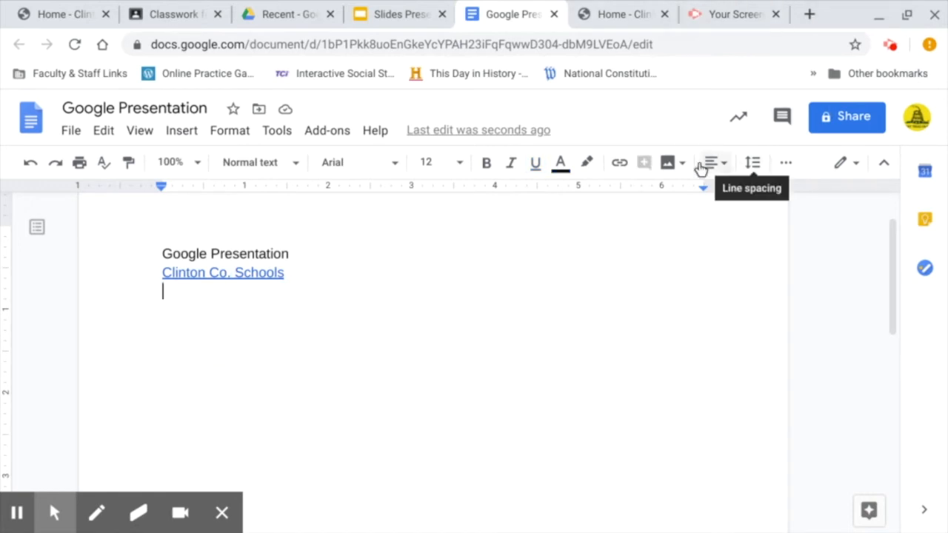
# Start a numbered list on the empty line with Science as item one.
pyautogui.click(787, 166)
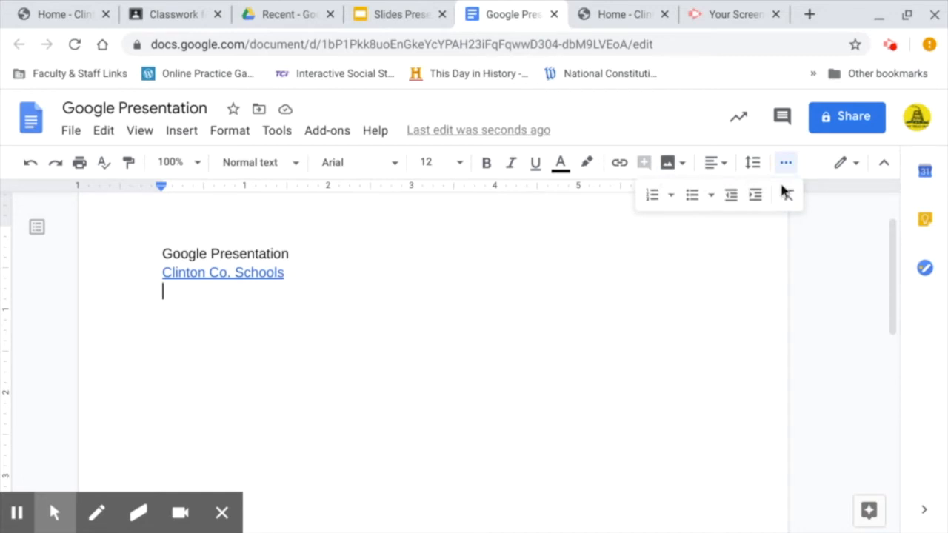
pyautogui.click(654, 197)
pyautogui.click(654, 197)
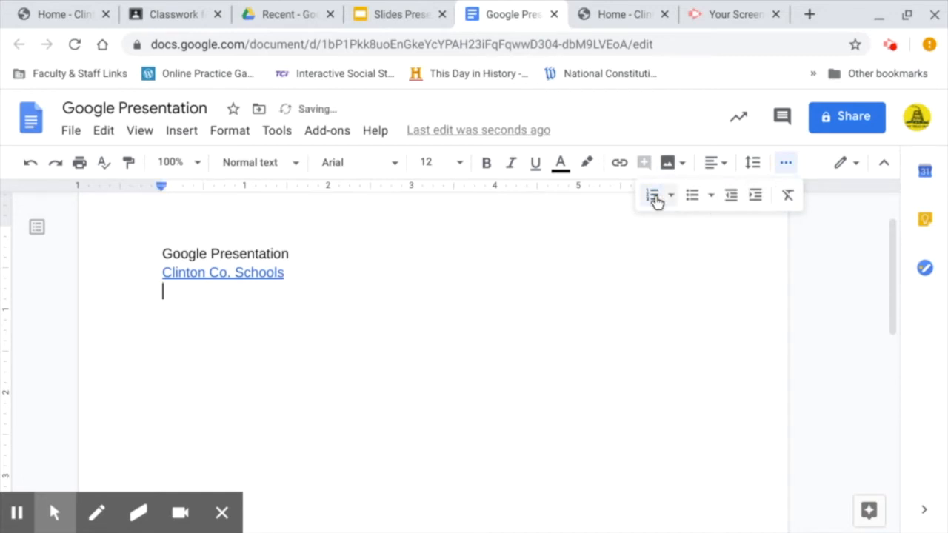
pyautogui.click(655, 197)
pyautogui.write('scien')
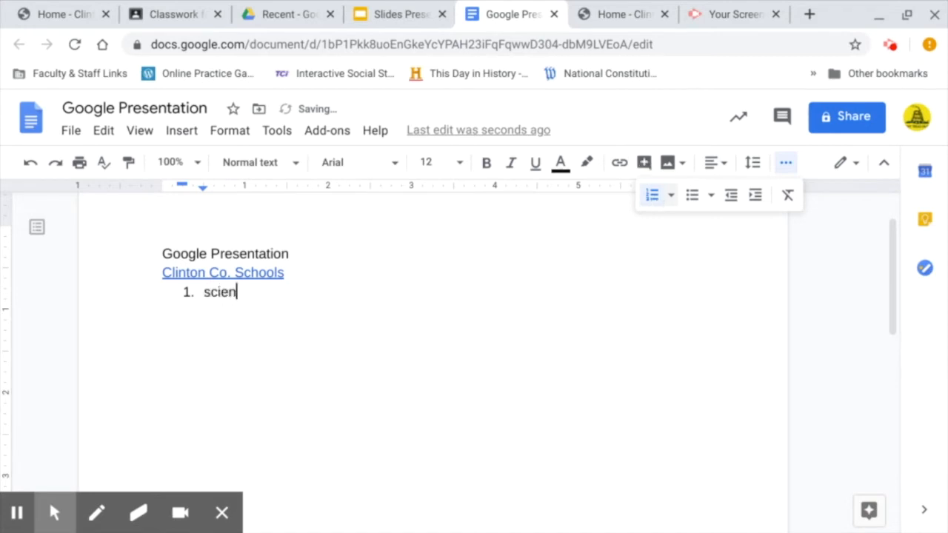
pyautogui.write('ce')
pyautogui.press('Return')
# Add Math, Reading and Social Studies to the list, then end the numbering.
pyautogui.write('match')
pyautogui.press('BackSpace')
pyautogui.press('BackSpace')
pyautogui.write('h')
pyautogui.press('Return')
pyautogui.write('reading')
pyautogui.press('Return')
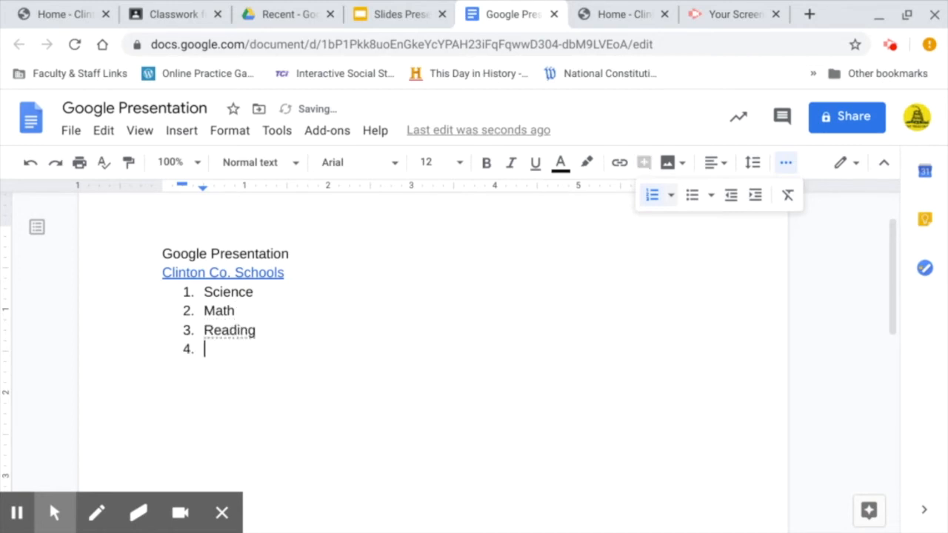
pyautogui.write('Soci')
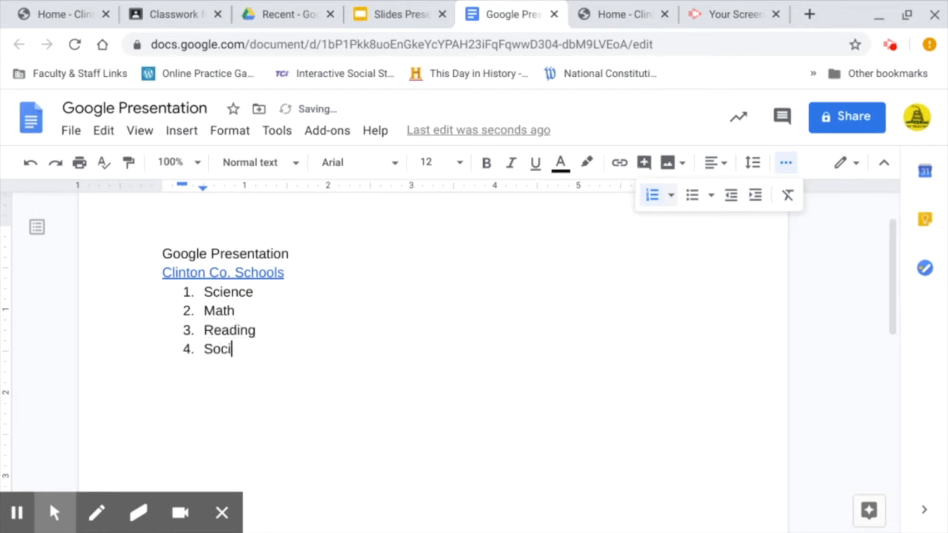
pyautogui.write('al Studies')
pyautogui.press('Return')
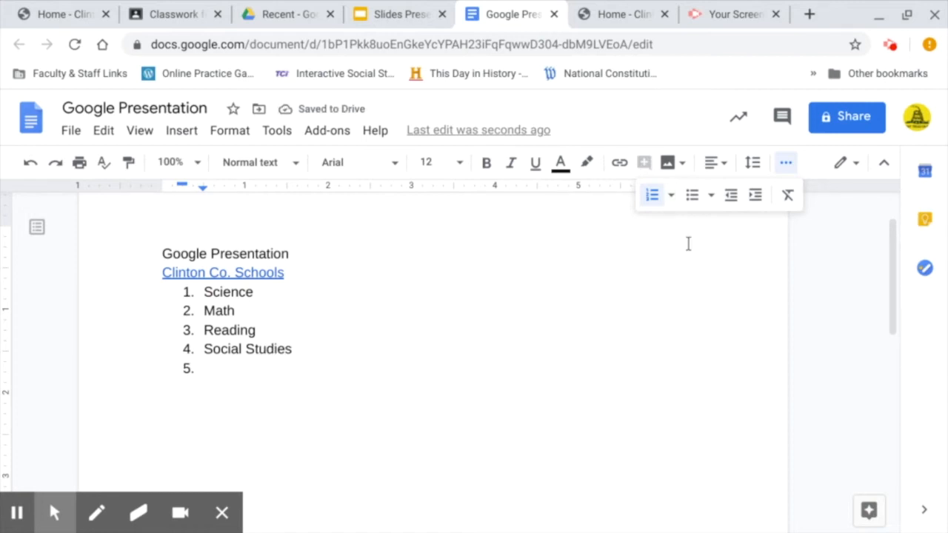
pyautogui.press('Return')
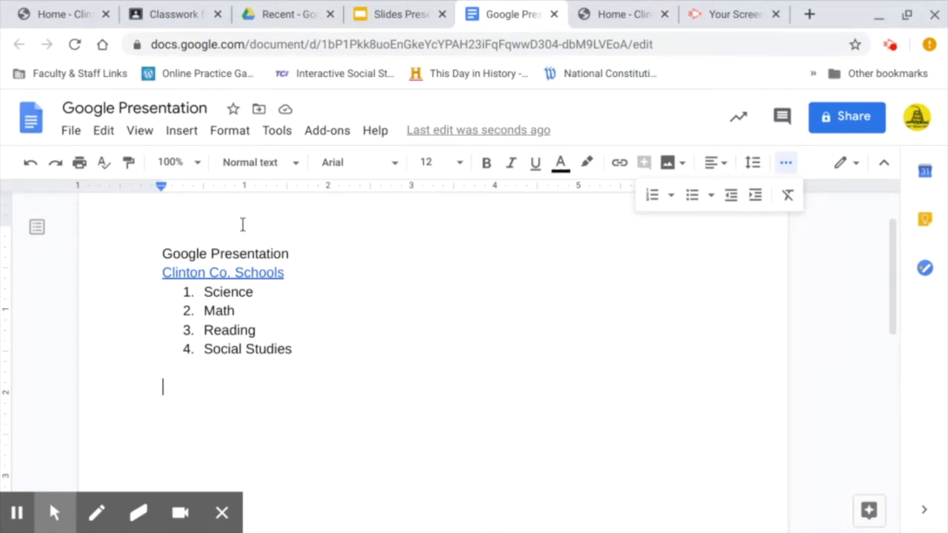
# Select everything from the title through Social Studies and change the font to Times New Roman.
pyautogui.doubleClick(188, 259)
pyautogui.click(165, 256)
pyautogui.moveTo(165, 256); pyautogui.dragTo(379, 347)
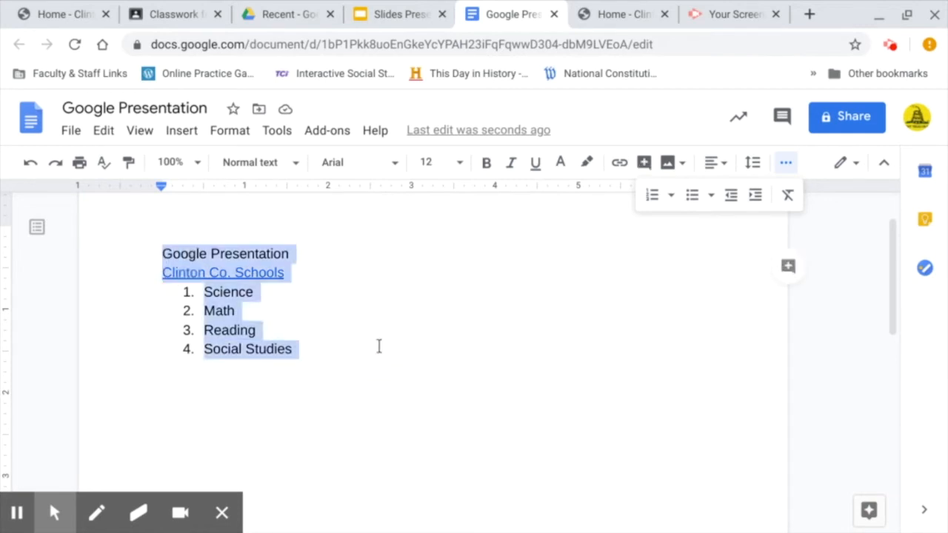
pyautogui.click(362, 164)
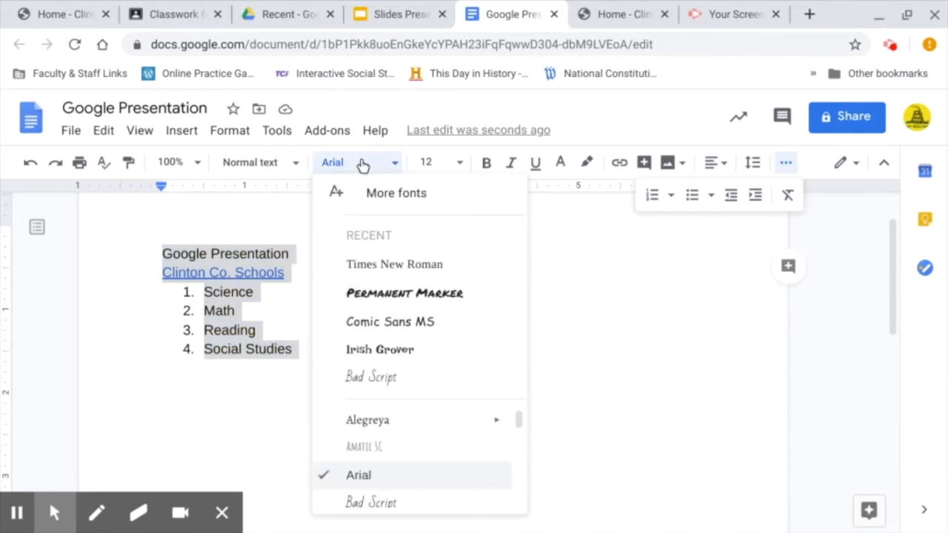
pyautogui.click(394, 268)
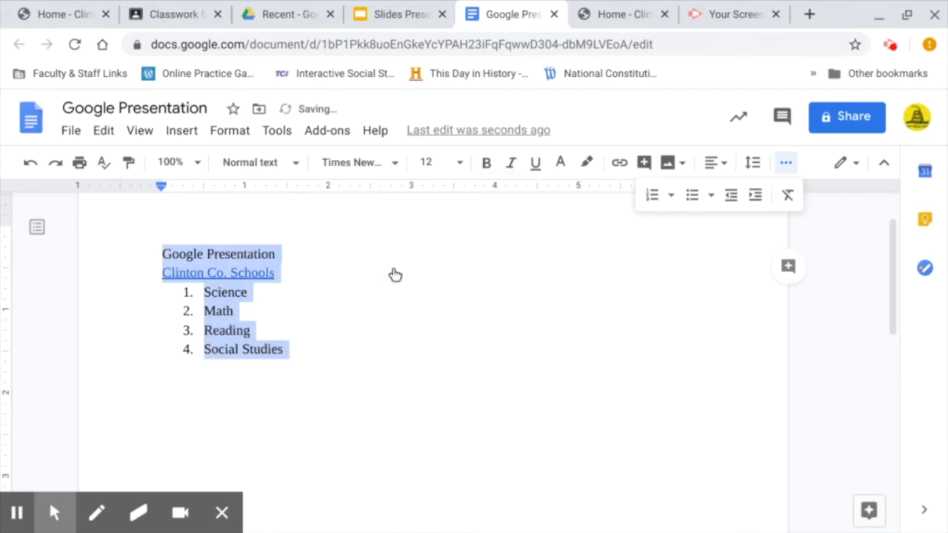
pyautogui.click(436, 162)
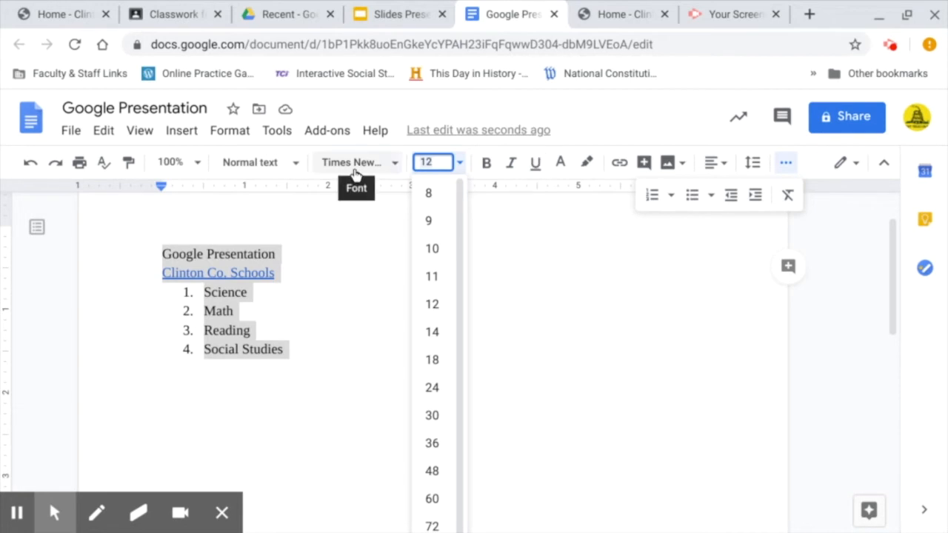
# Make the selected text blue, bold, italic and underlined.
pyautogui.click(562, 168)
pyautogui.click(705, 217)
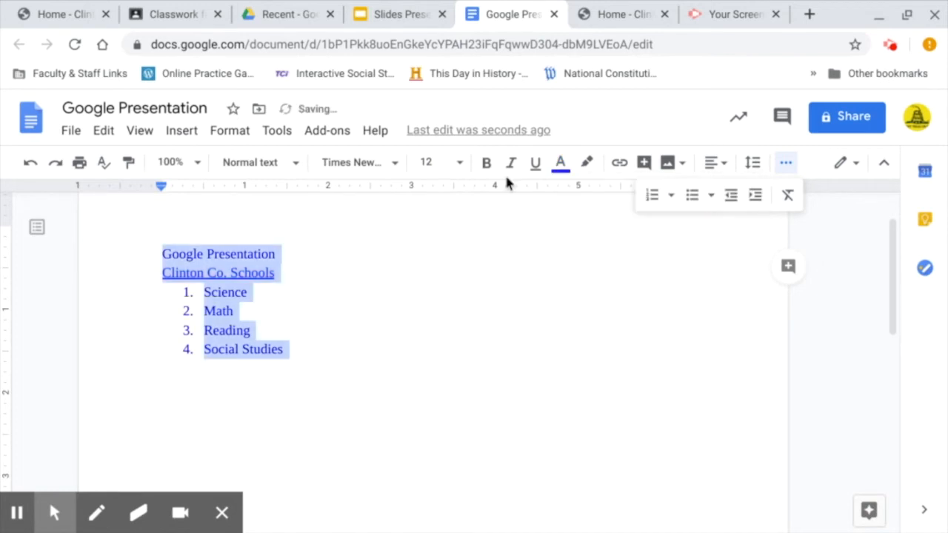
pyautogui.click(486, 162)
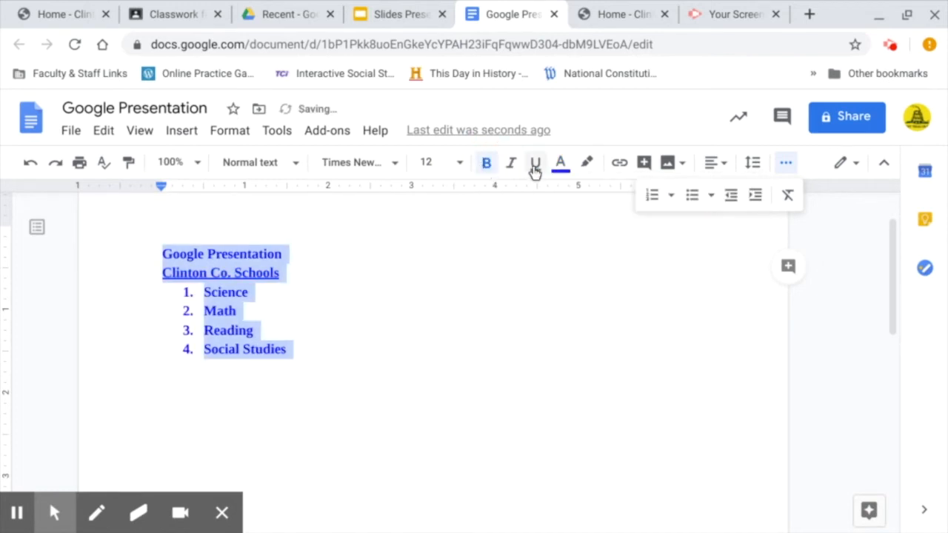
pyautogui.click(511, 163)
pyautogui.click(534, 164)
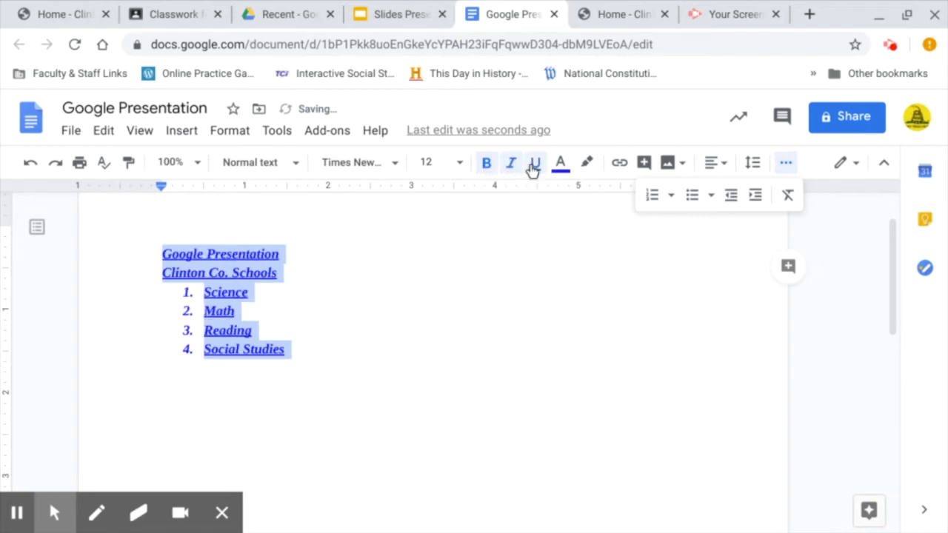
pyautogui.click(709, 333)
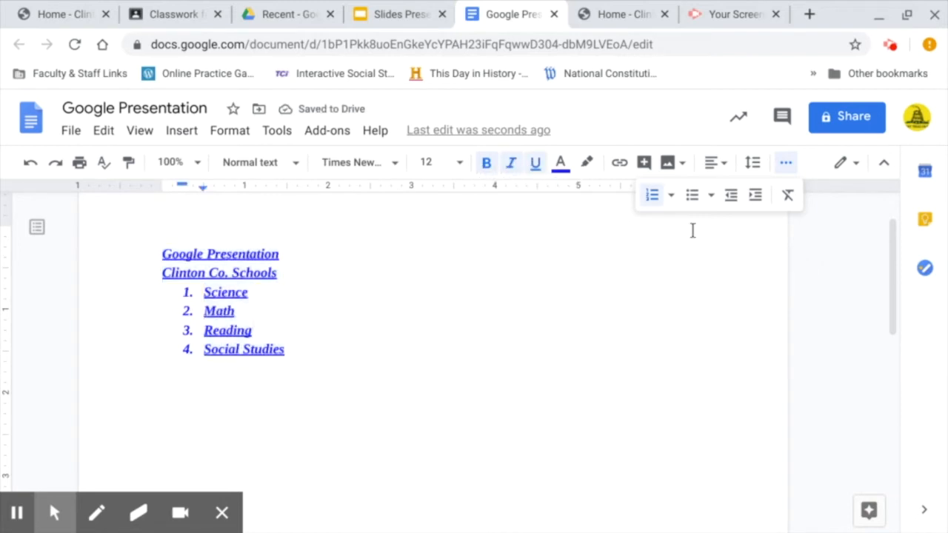
# Search the web for 'Bulldog mascot' and insert the black-and-white line-drawing bulldog.
pyautogui.click(669, 166)
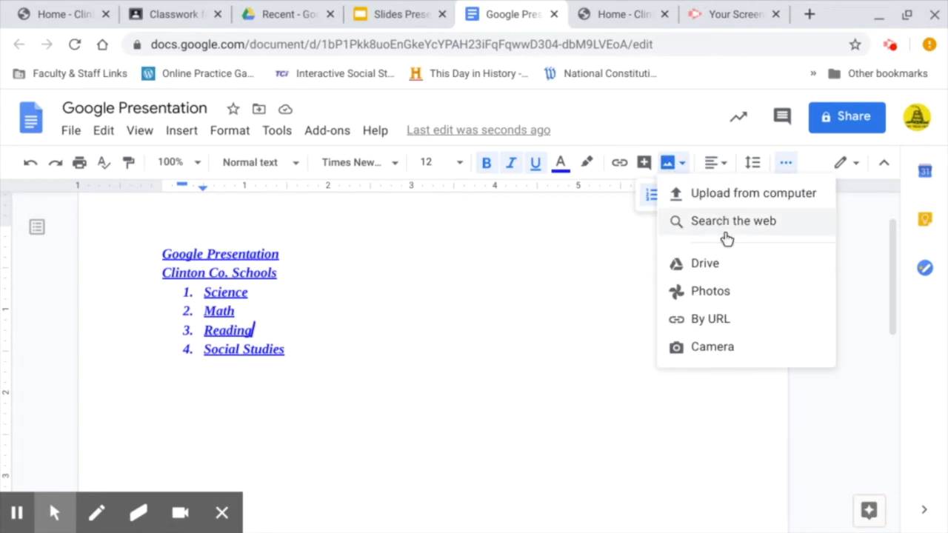
pyautogui.click(726, 238)
pyautogui.write('Bulldog mascot')
pyautogui.press('Return')
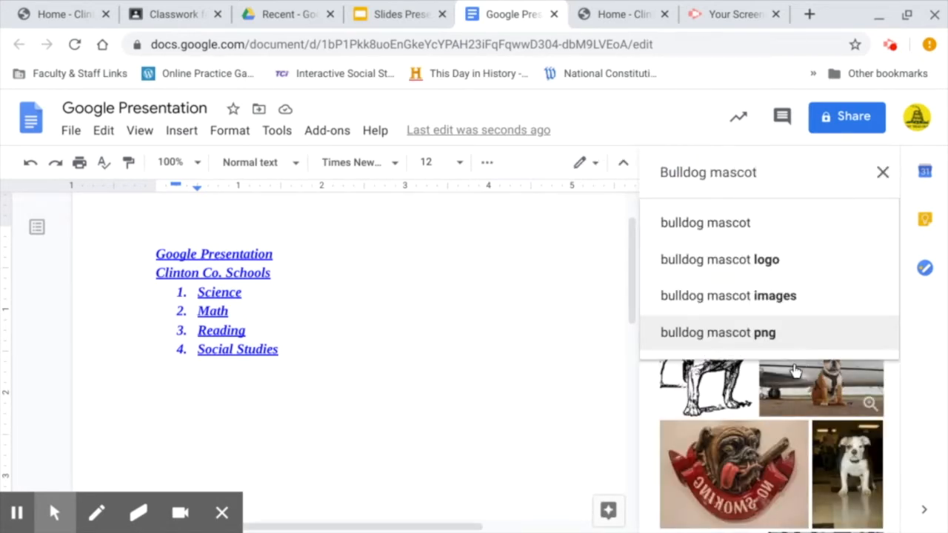
pyautogui.click(717, 391)
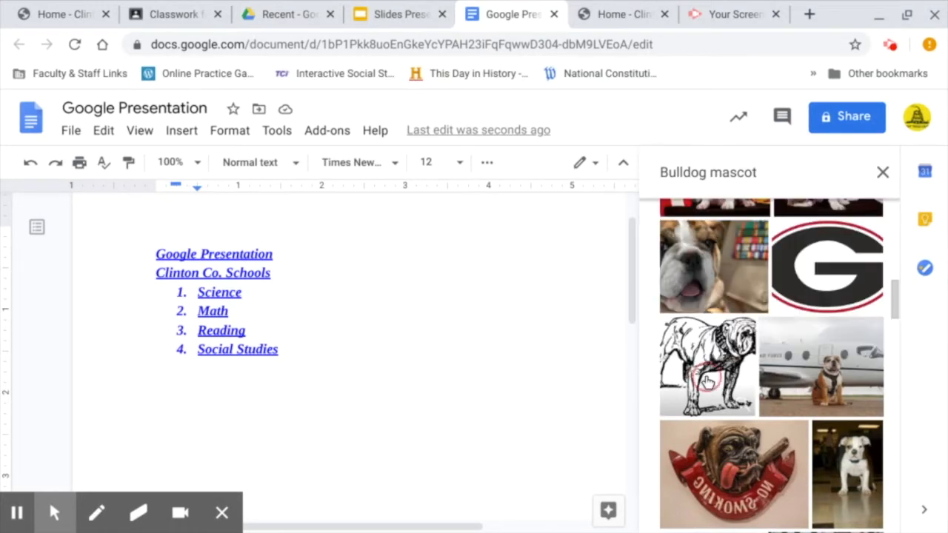
pyautogui.click(708, 382)
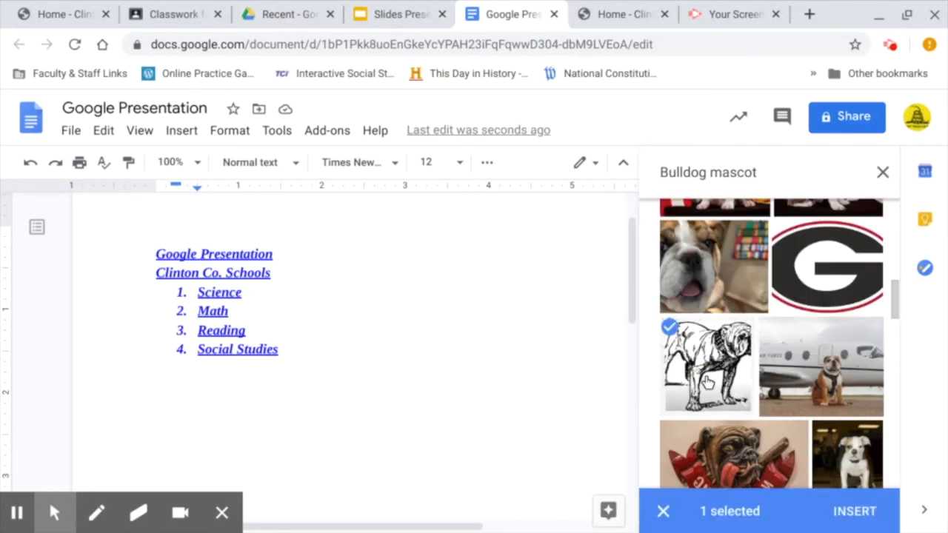
pyautogui.click(851, 518)
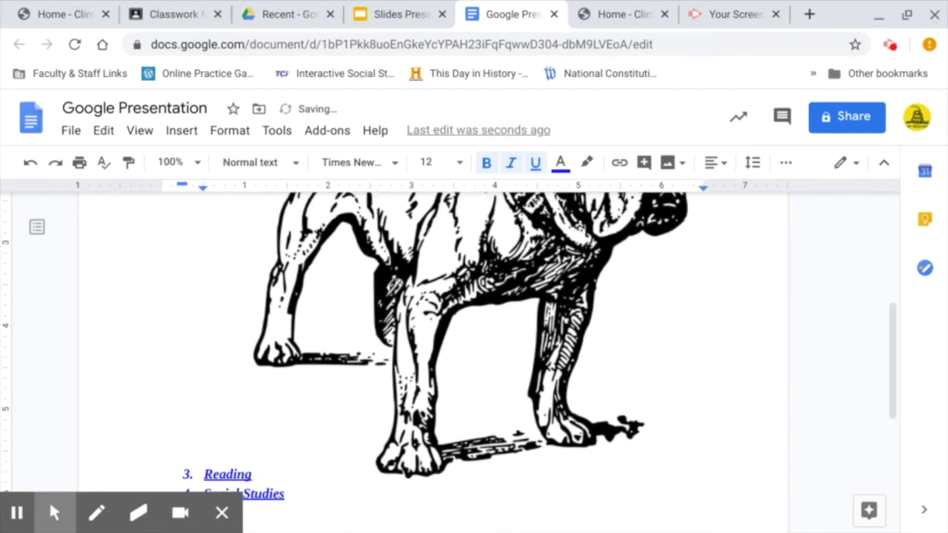
# Shrink the bulldog picture and set it to wrap text.
pyautogui.click(486, 398)
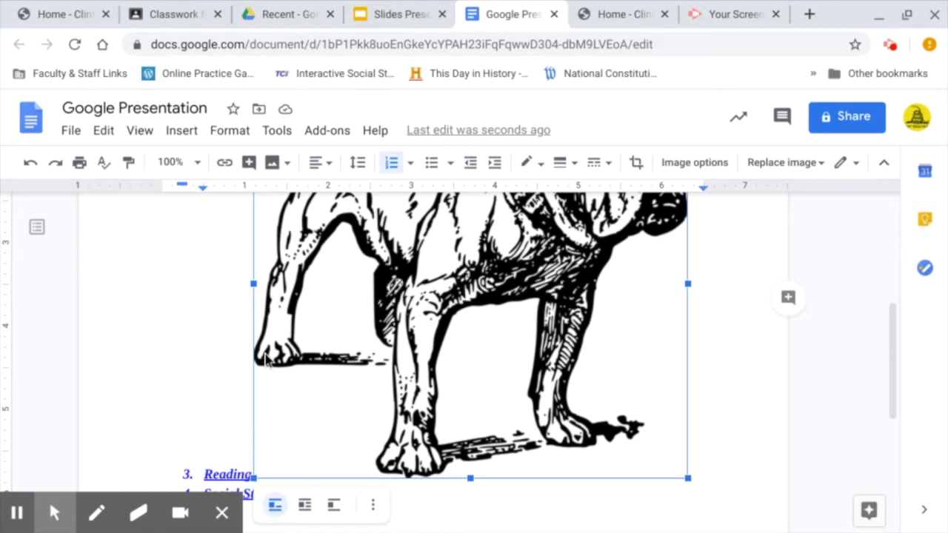
pyautogui.scroll(-3, 263, 350)
pyautogui.scroll(6, 264, 349)
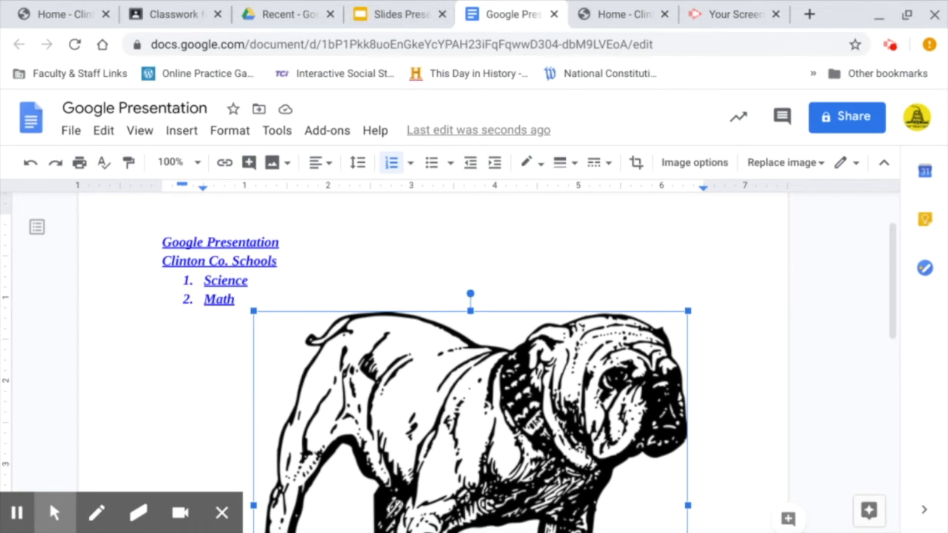
pyautogui.scroll(-3, 444, 363)
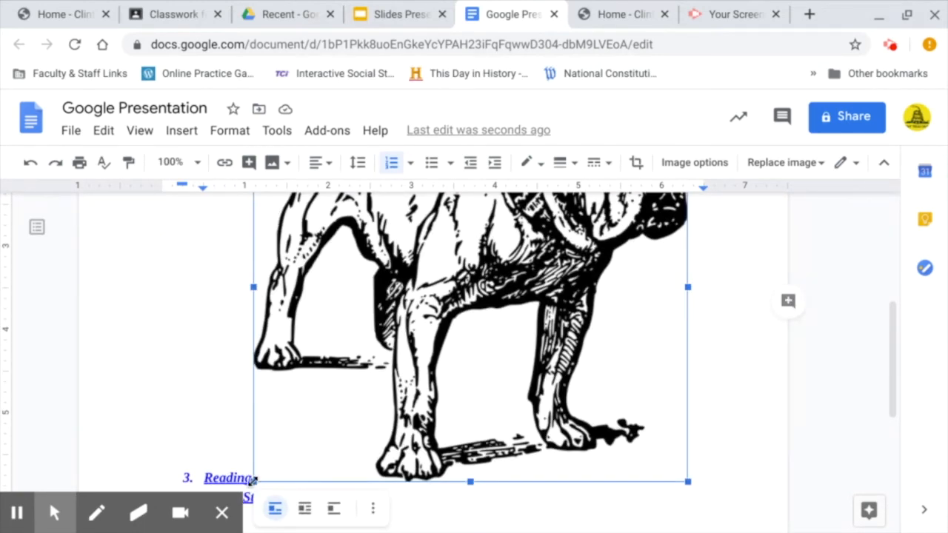
pyautogui.moveTo(253, 479); pyautogui.dragTo(272, 446)
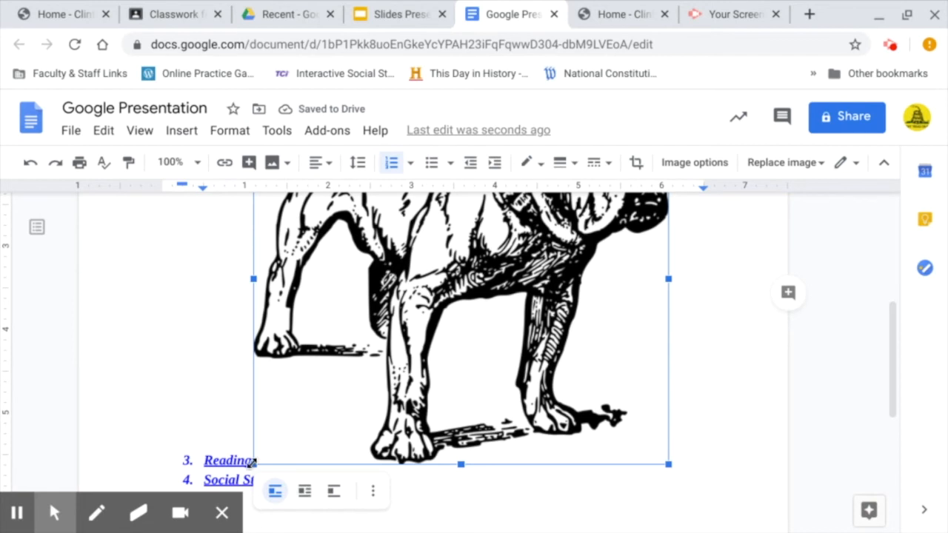
pyautogui.moveTo(252, 463); pyautogui.dragTo(274, 445)
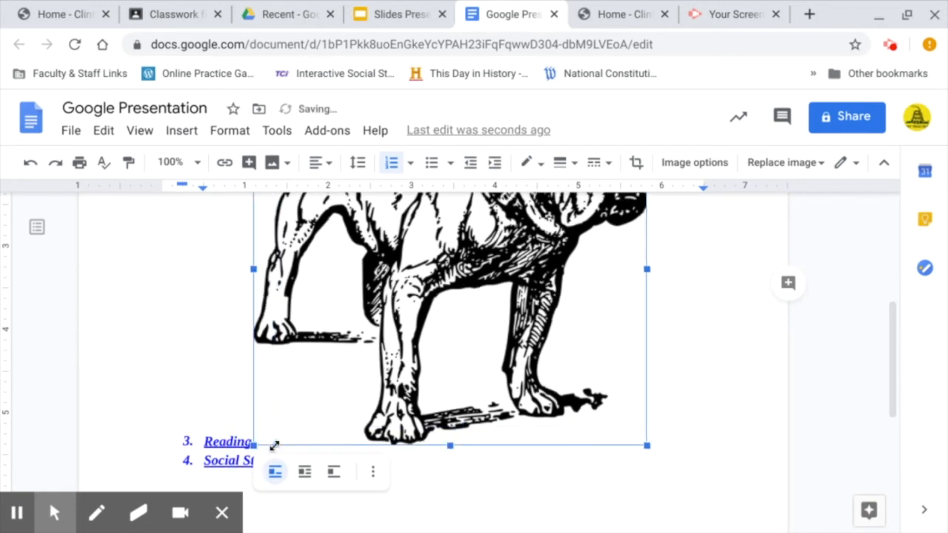
pyautogui.click(310, 476)
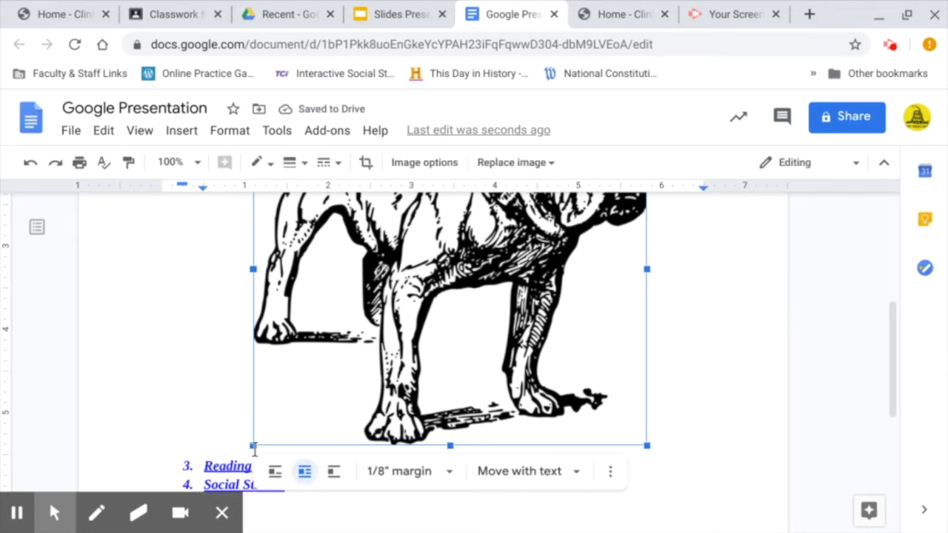
pyautogui.moveTo(254, 446); pyautogui.dragTo(358, 364)
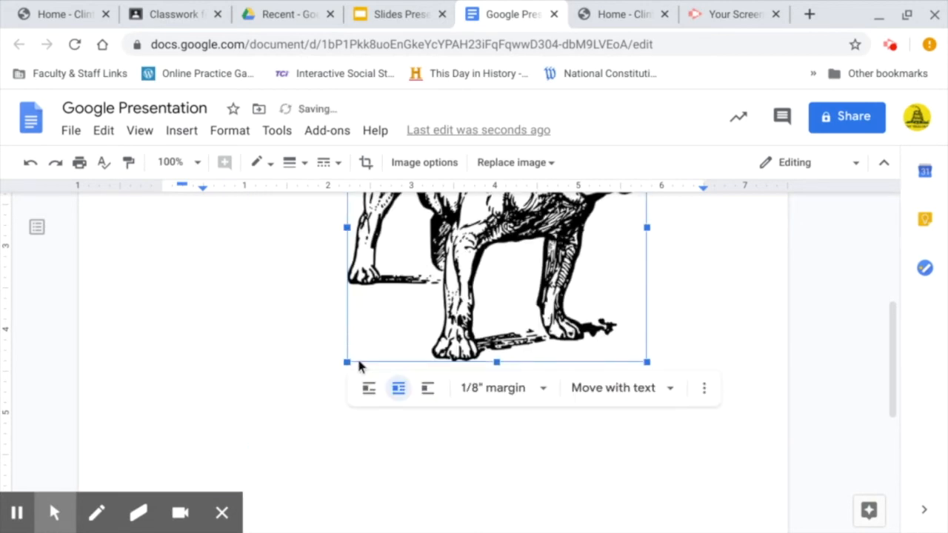
pyautogui.scroll(4, 351, 434)
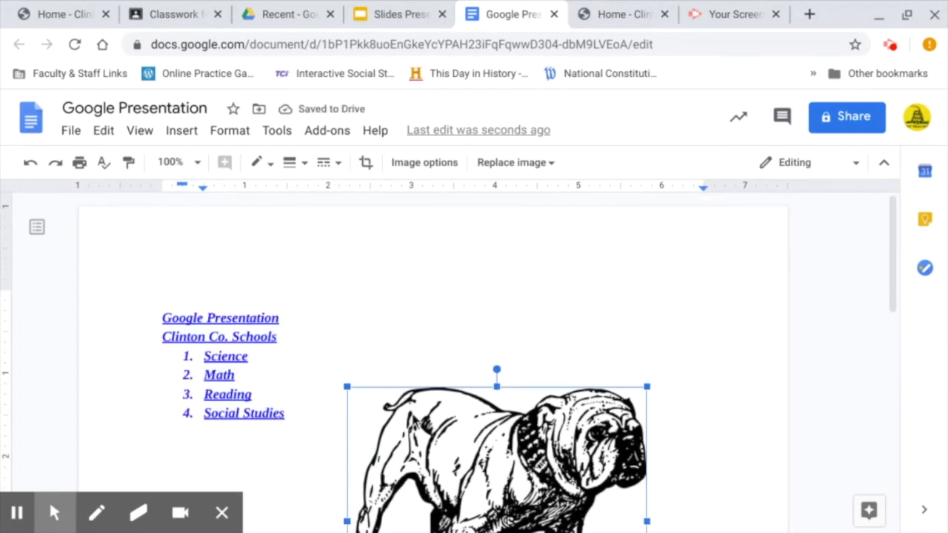
# Move the bulldog picture to the right of the numbered subject list.
pyautogui.moveTo(437, 430); pyautogui.dragTo(440, 337)
pyautogui.moveTo(499, 348); pyautogui.dragTo(557, 333)
pyautogui.scroll(2, 345, 333)
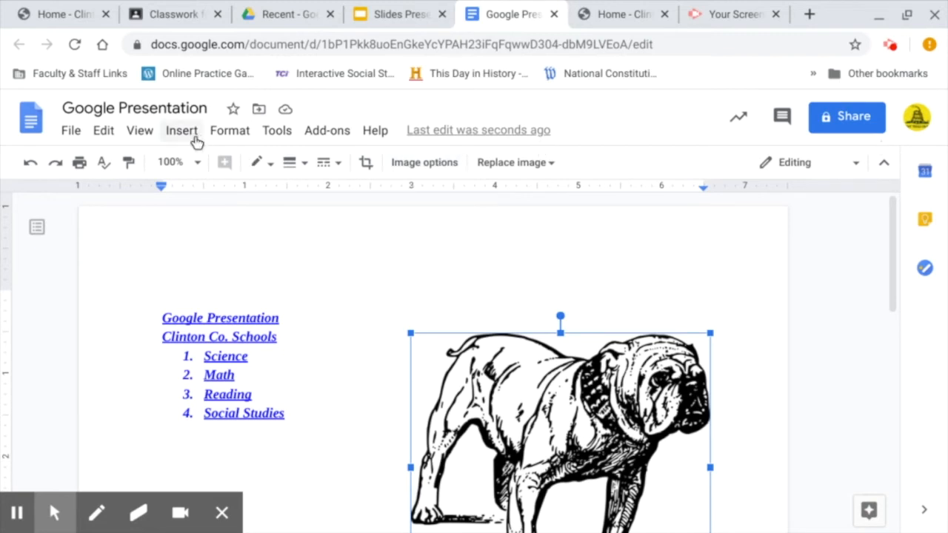
pyautogui.click(252, 328)
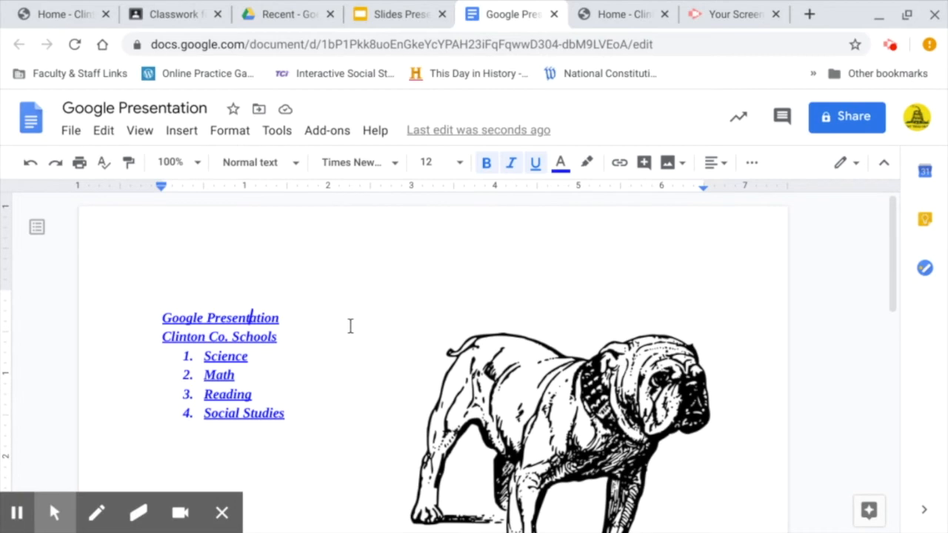
pyautogui.scroll(-2, 350, 326)
pyautogui.scroll(2, 349, 323)
pyautogui.click(521, 410)
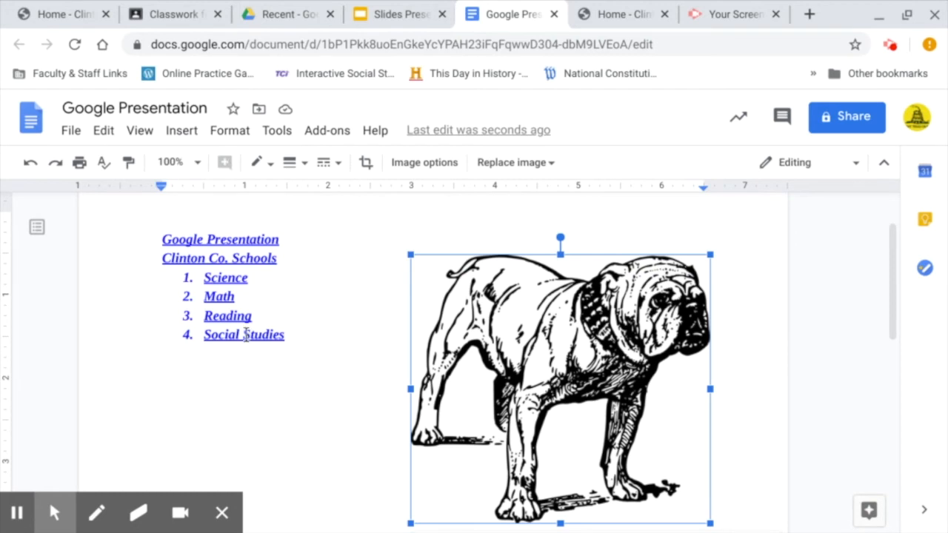
pyautogui.click(246, 335)
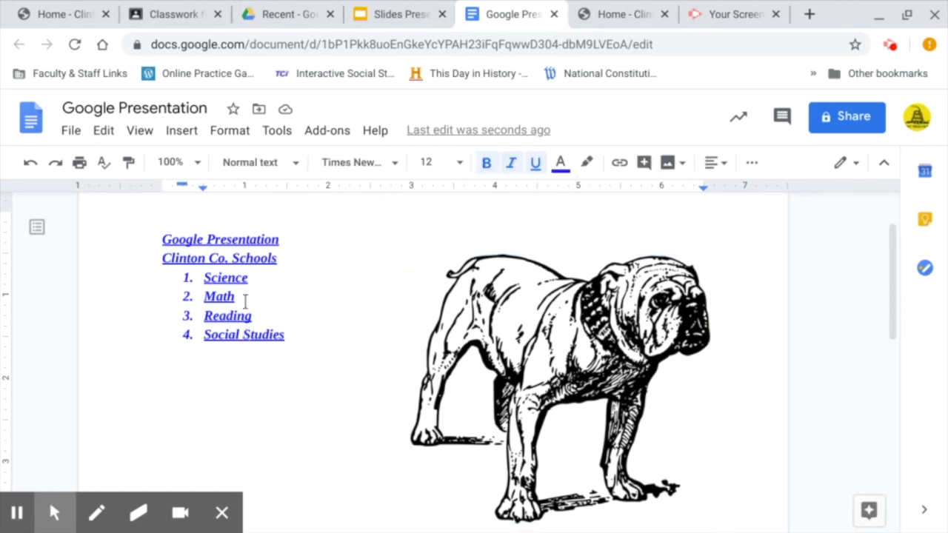
# Comment 'Good' on the word Studies, then switch to Google Classroom.
pyautogui.click(645, 165)
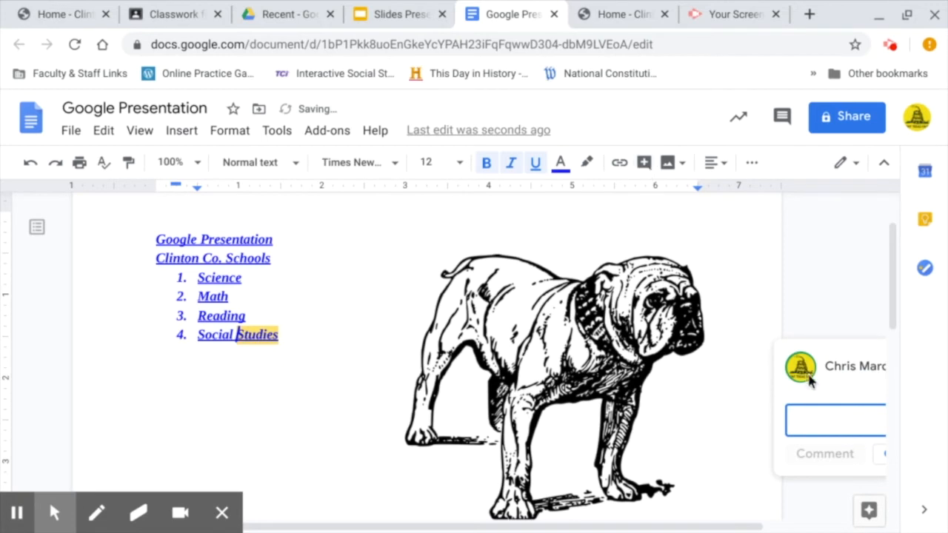
pyautogui.write('Googl')
pyautogui.moveTo(800, 366)
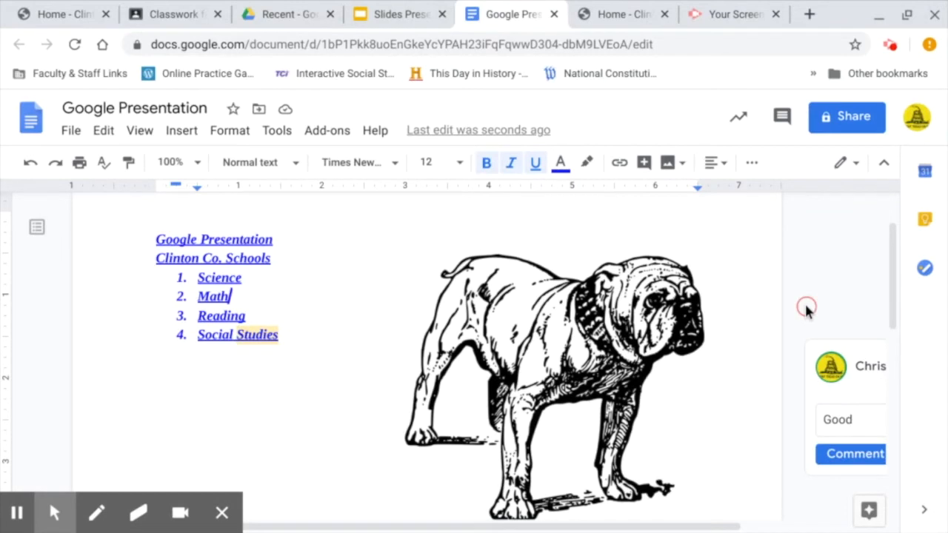
pyautogui.click(865, 456)
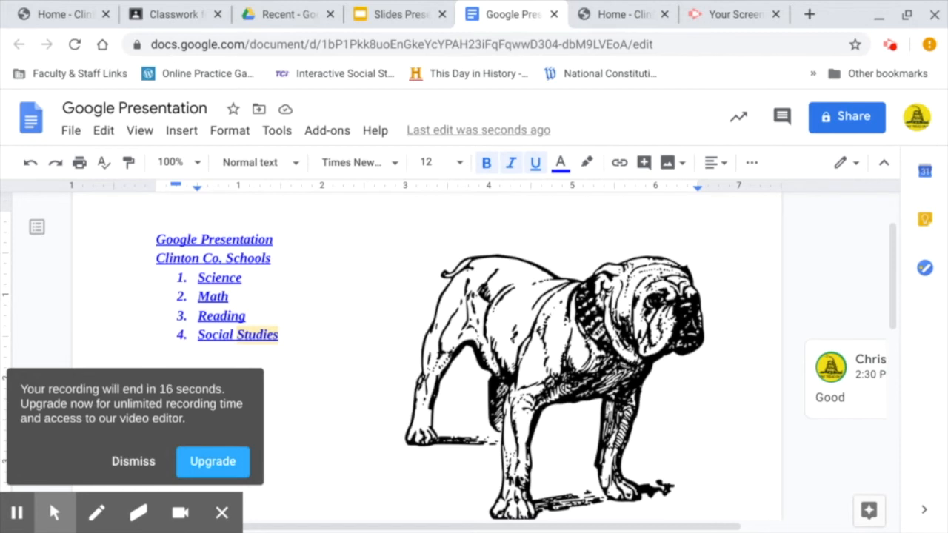
pyautogui.click(142, 460)
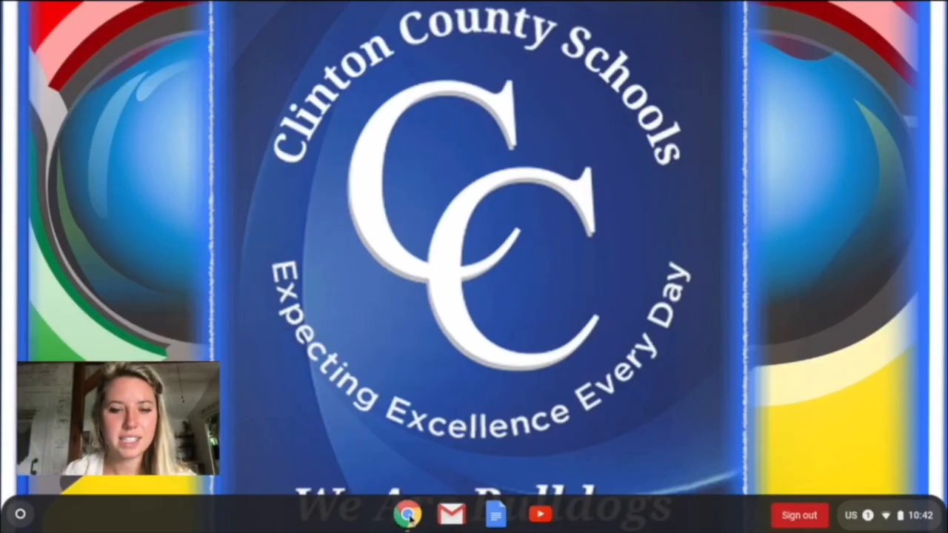
pyautogui.click(408, 516)
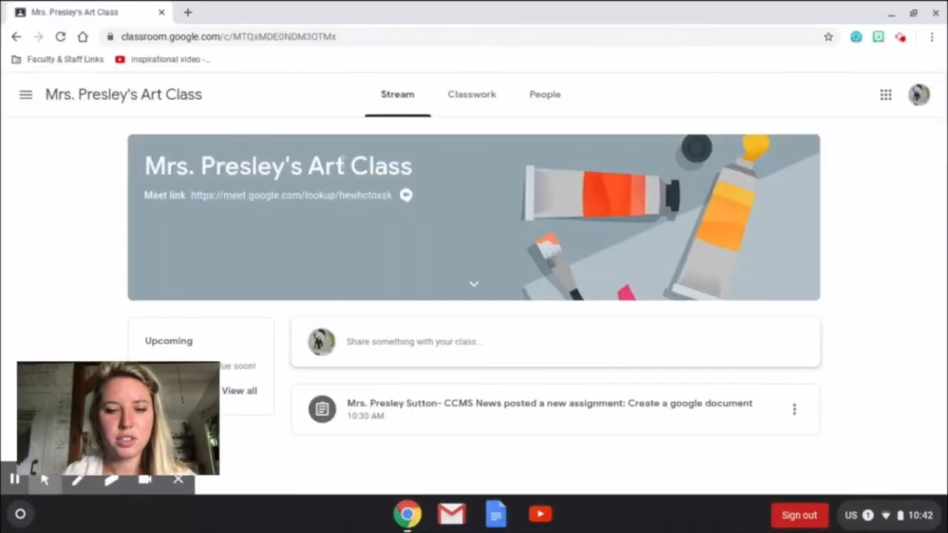
# Open the 'Create a google document' assignment and create a new Docs file for it.
pyautogui.click(463, 104)
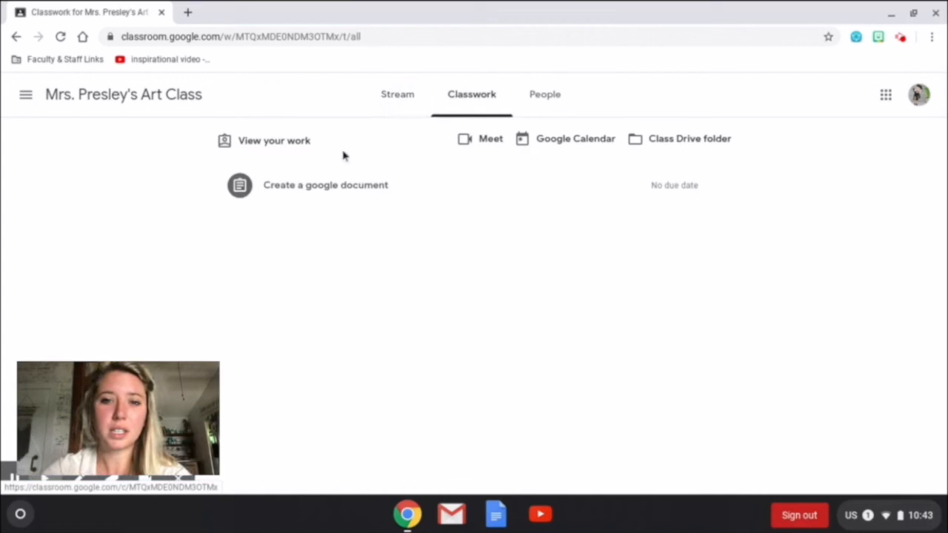
pyautogui.click(326, 196)
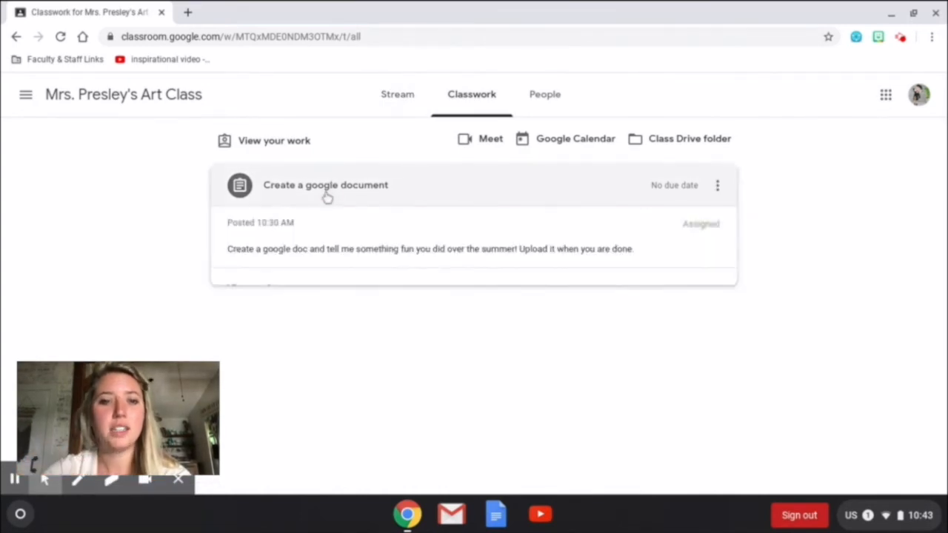
pyautogui.click(281, 292)
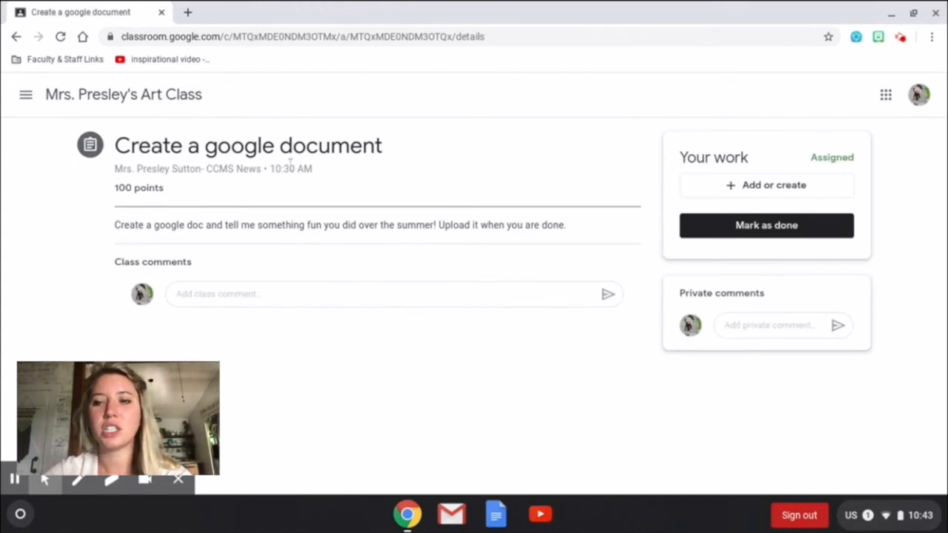
pyautogui.click(751, 189)
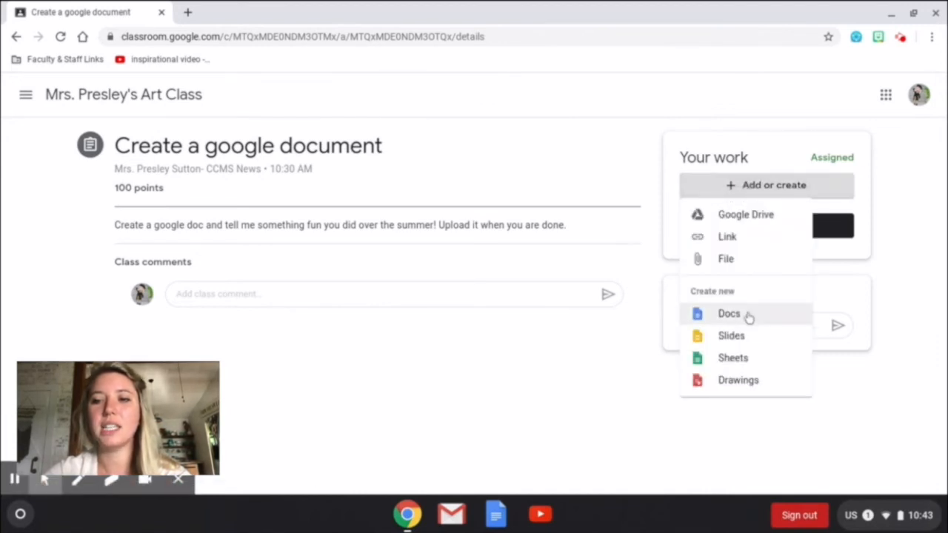
pyautogui.click(748, 315)
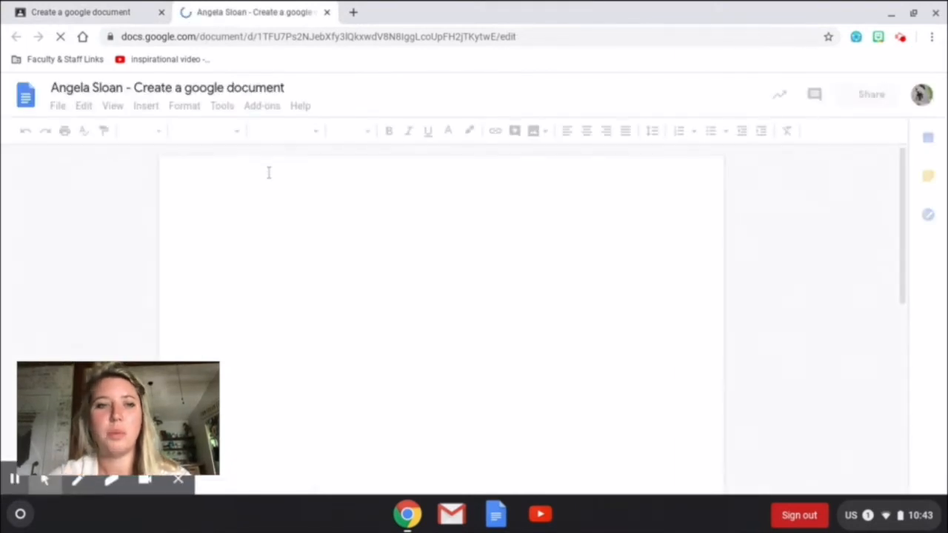
# Rename the document to 'Summer Fun'.
pyautogui.click(231, 88)
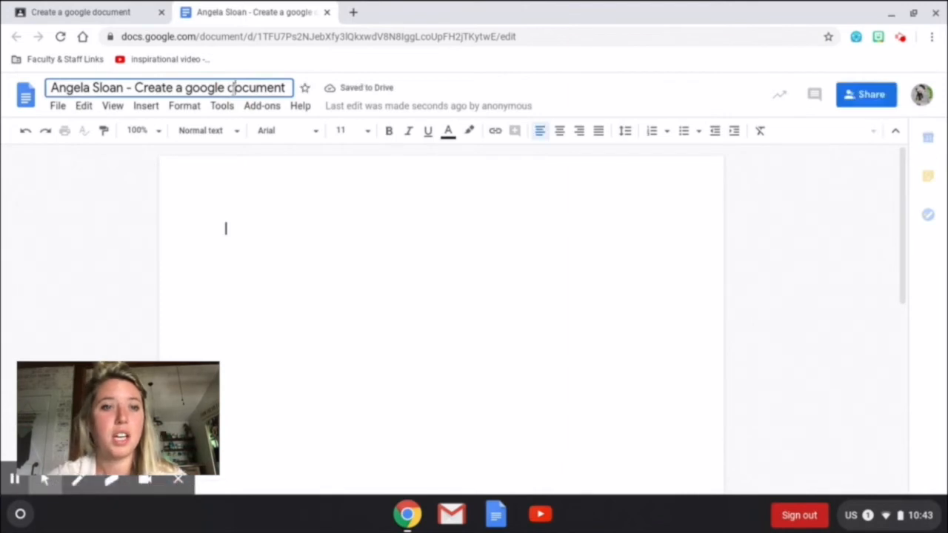
pyautogui.click(234, 88)
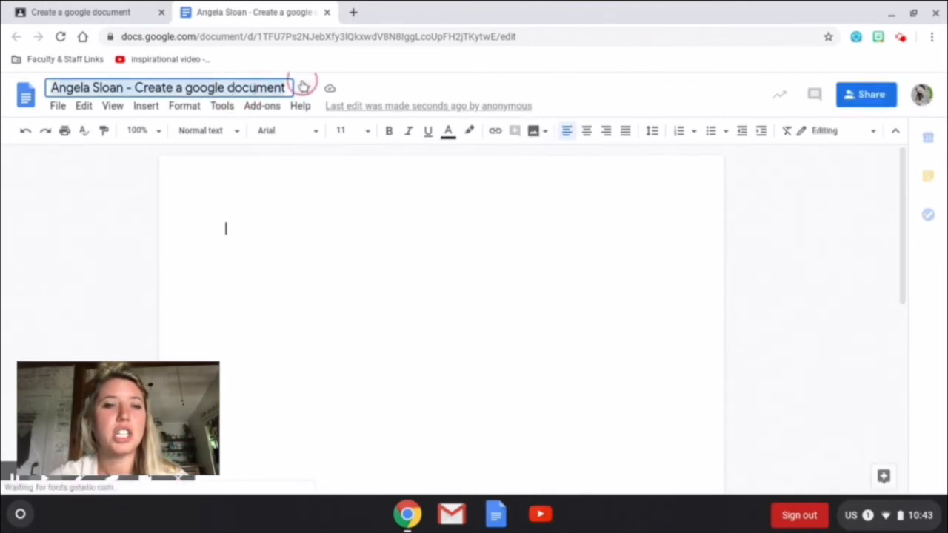
pyautogui.press('BackSpace')
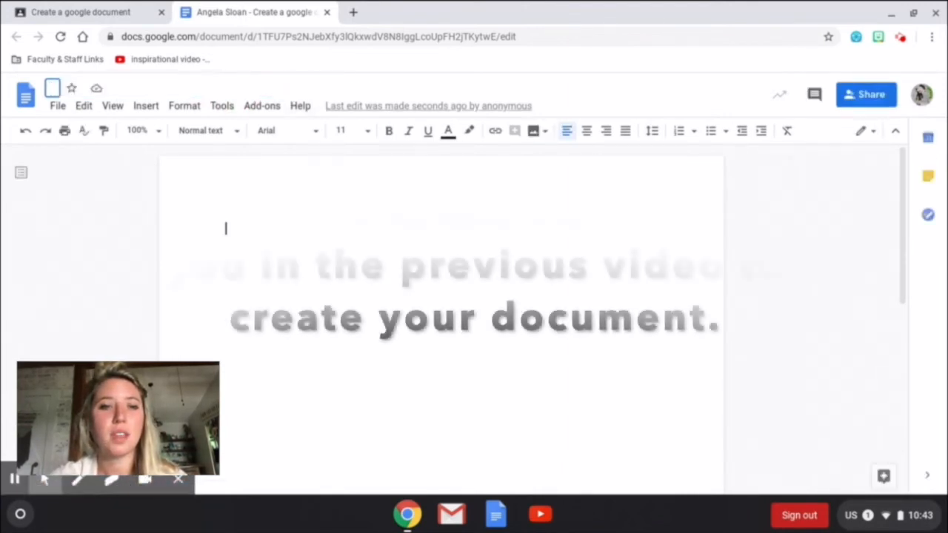
pyautogui.write('Summer Fun')
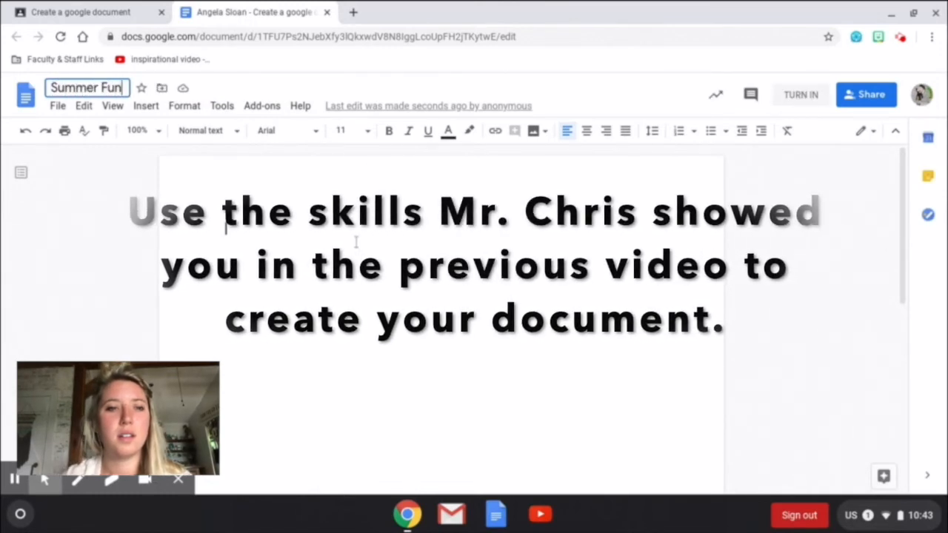
pyautogui.press('Return')
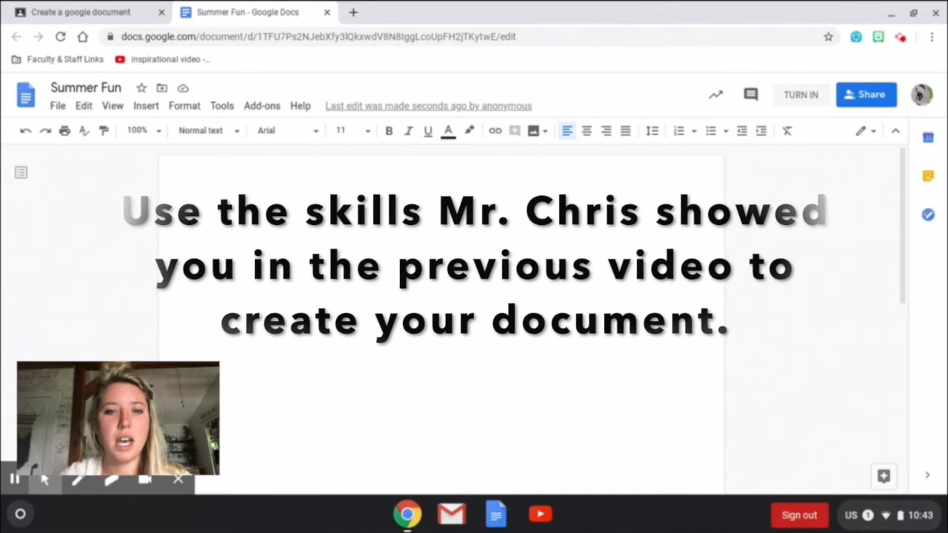
# Type the student's name and a paragraph about buying 2 new baby goats.
pyautogui.write('Over')
pyautogui.press('BackSpace')
pyautogui.press('BackSpace')
pyautogui.press('BackSpace')
pyautogui.press('BackSpace')
pyautogui.press('BackSpace')
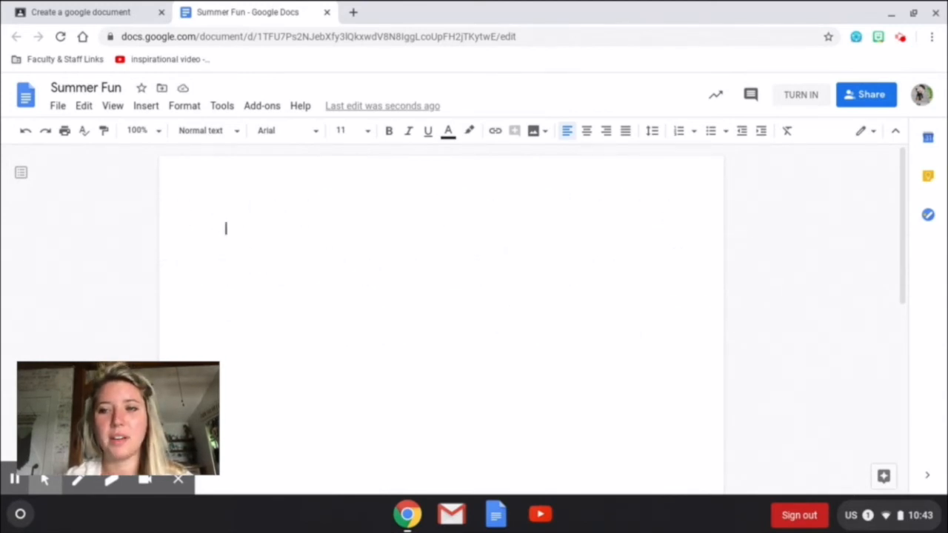
pyautogui.press('Return')
pyautogui.press('Return')
pyautogui.write('Over the summer')
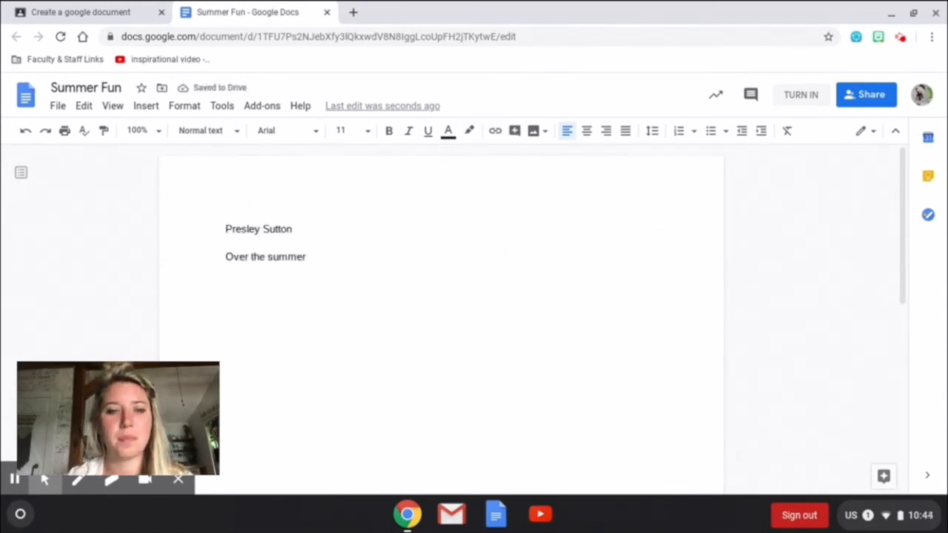
pyautogui.write(' I bought 2 new baby goats! I have enjoyed playing with them and')
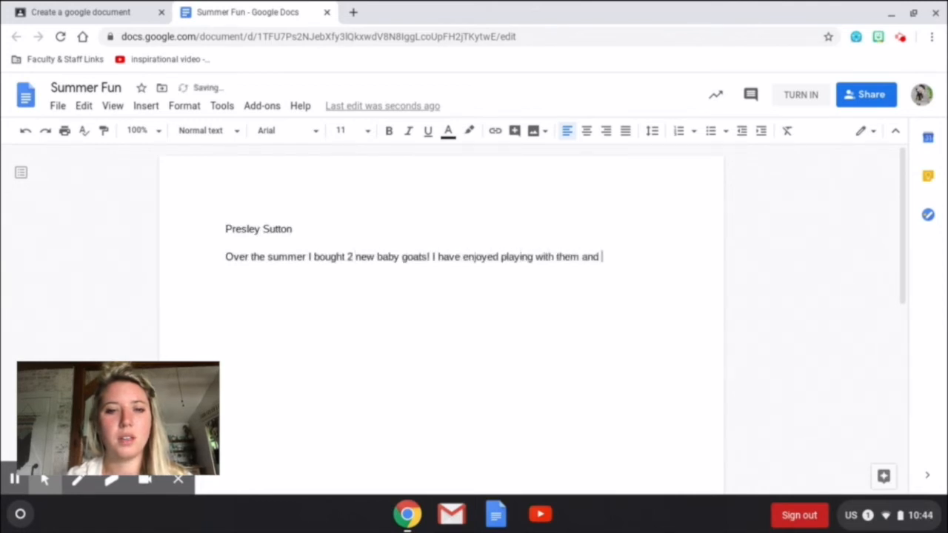
pyautogui.write(' watching them grow. They are Nubian milk goa')
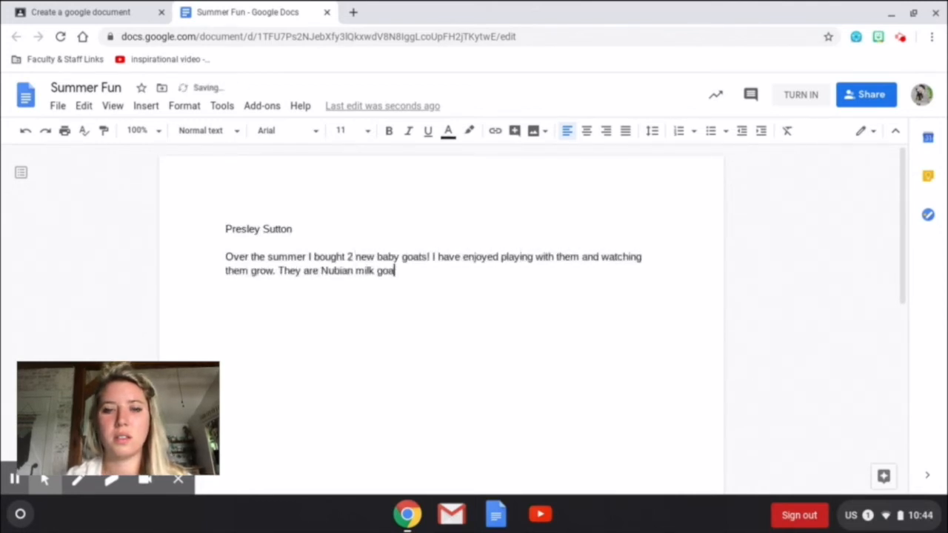
pyautogui.write('ts named Fern and Willow.')
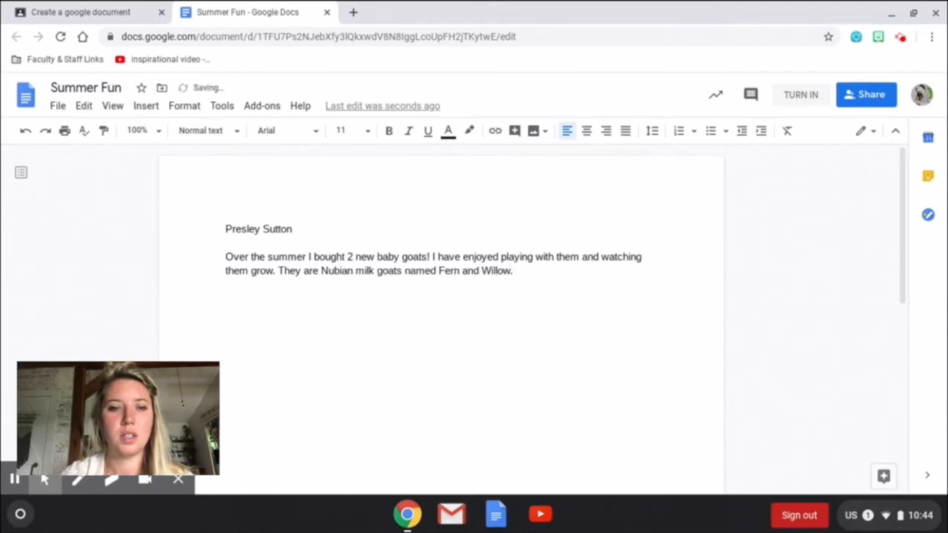
pyautogui.write(' They love my Donkey, Marigold, and ')
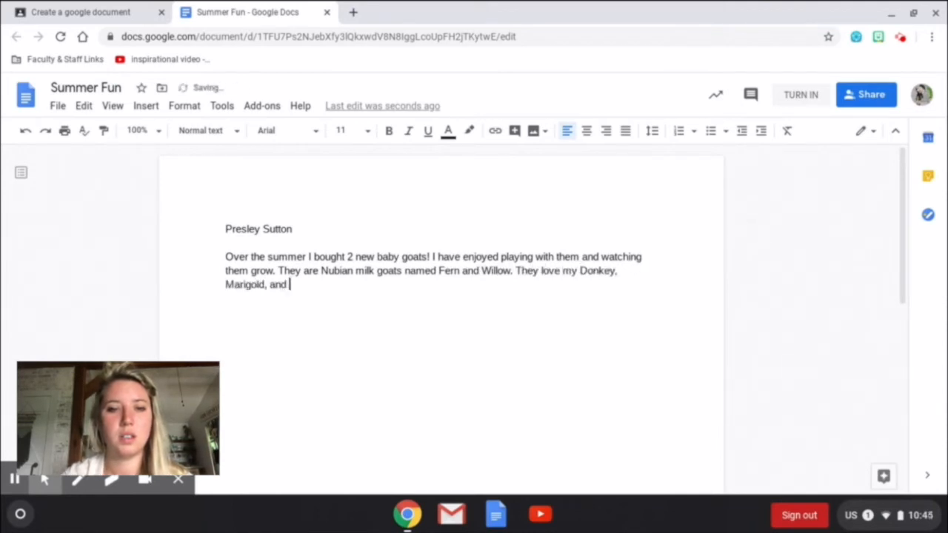
pyautogui.write('love treats!')
pyautogui.press('Return')
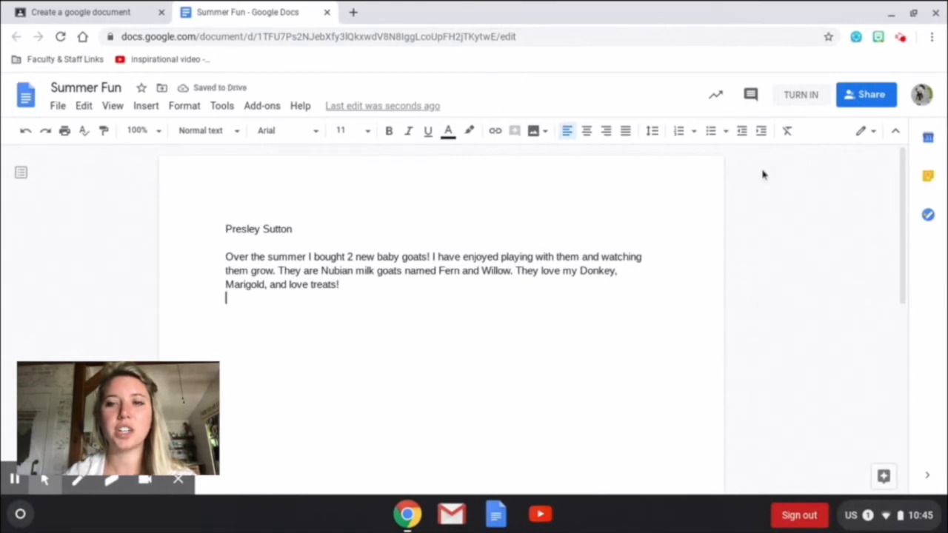
# Turn in the Summer Fun document, then unsubmit the assignment.
pyautogui.click(801, 96)
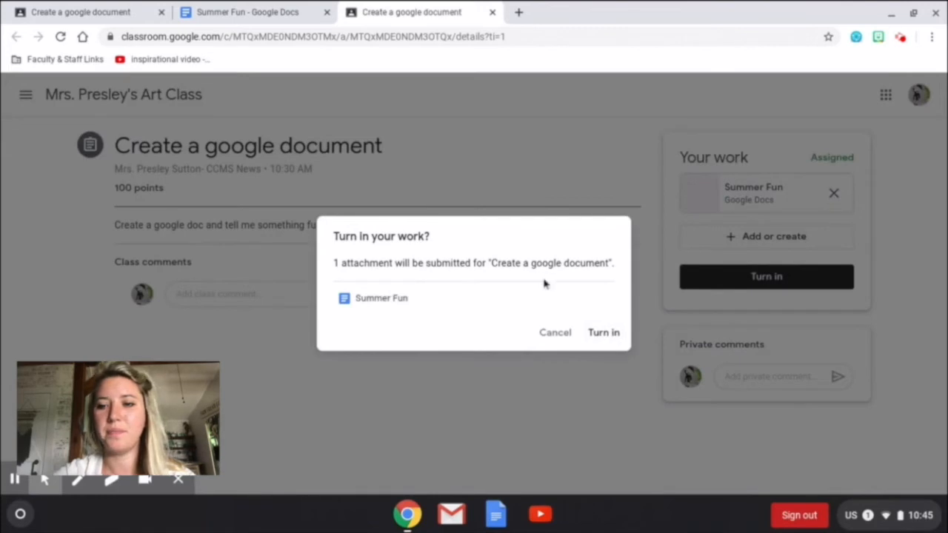
pyautogui.click(615, 337)
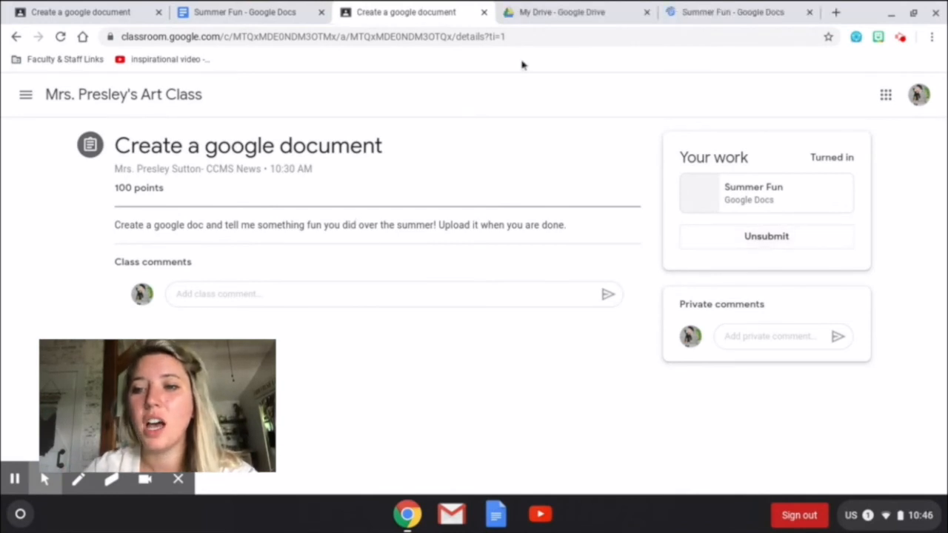
pyautogui.click(766, 236)
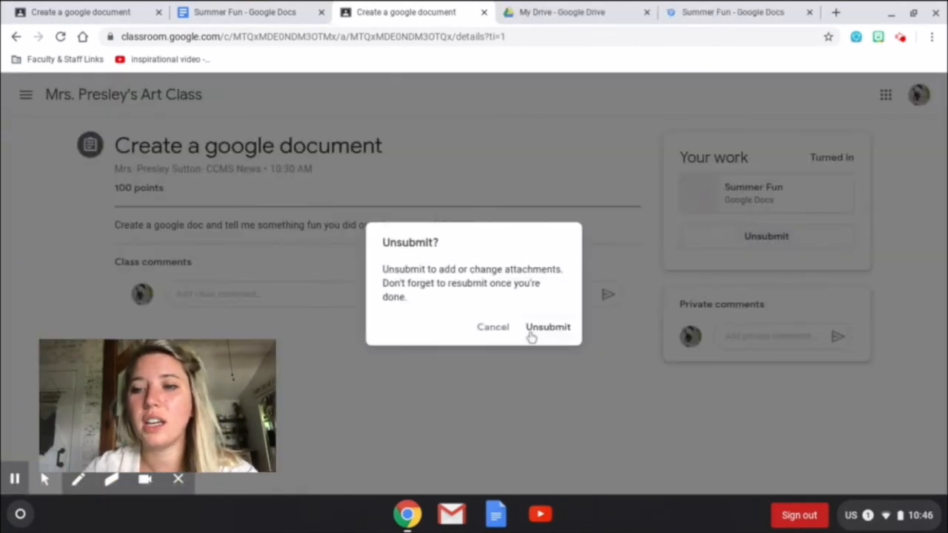
pyautogui.click(546, 327)
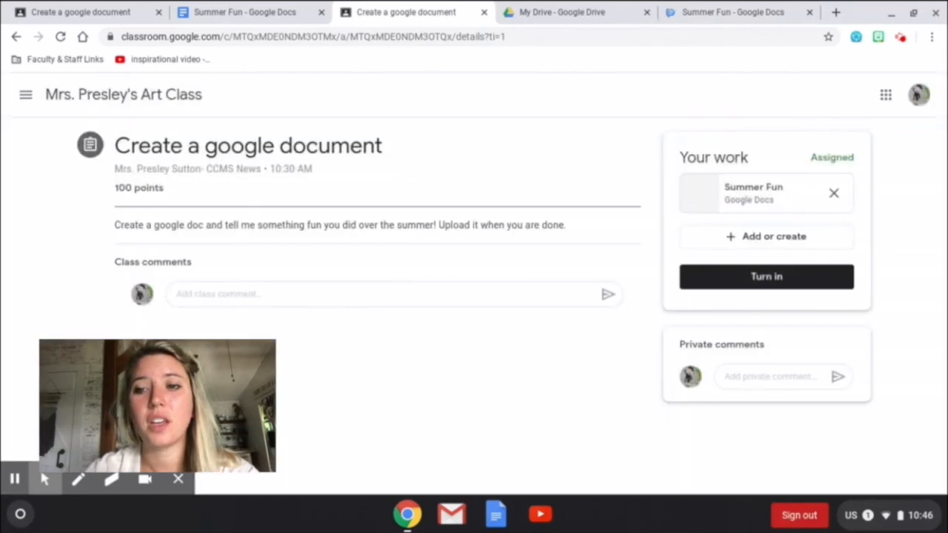
# Replace the attachment with Summer Fun from Google Drive and turn in the assignment.
pyautogui.click(834, 194)
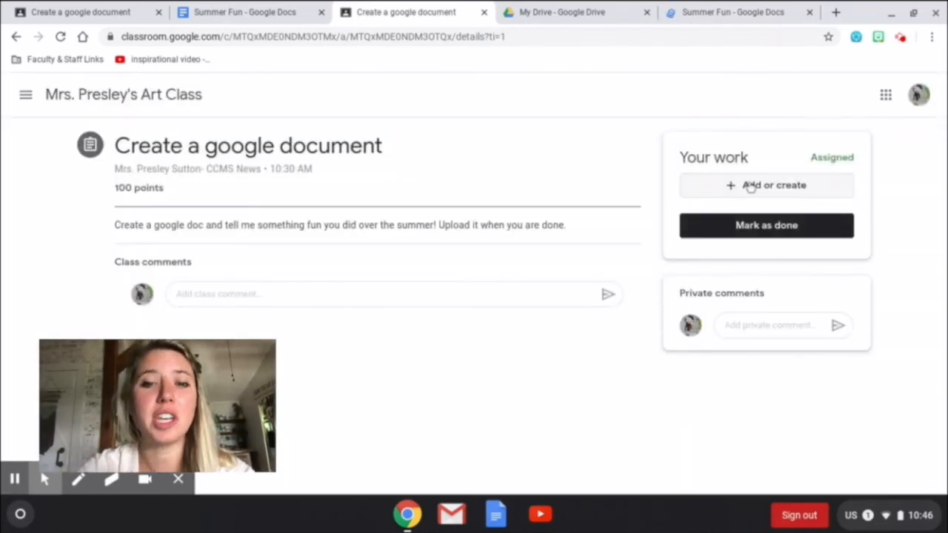
pyautogui.click(750, 187)
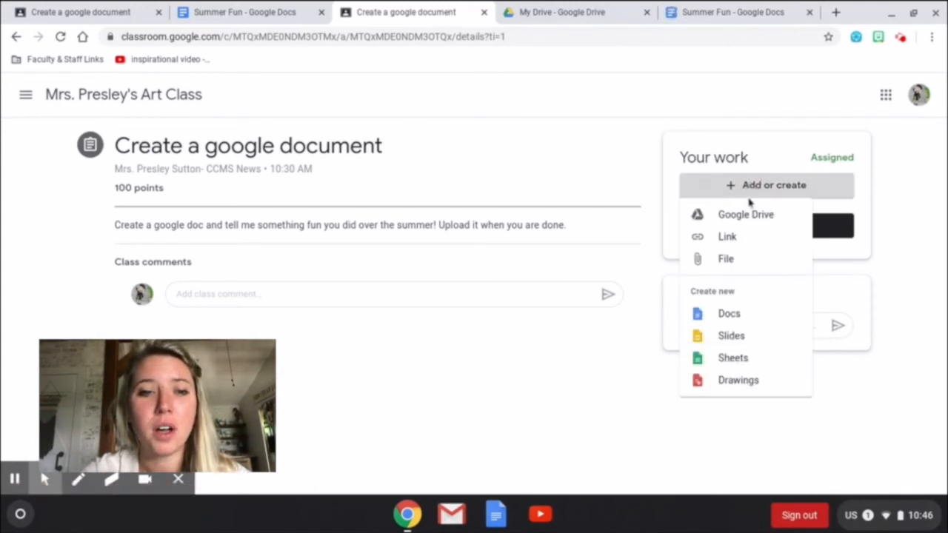
pyautogui.click(746, 216)
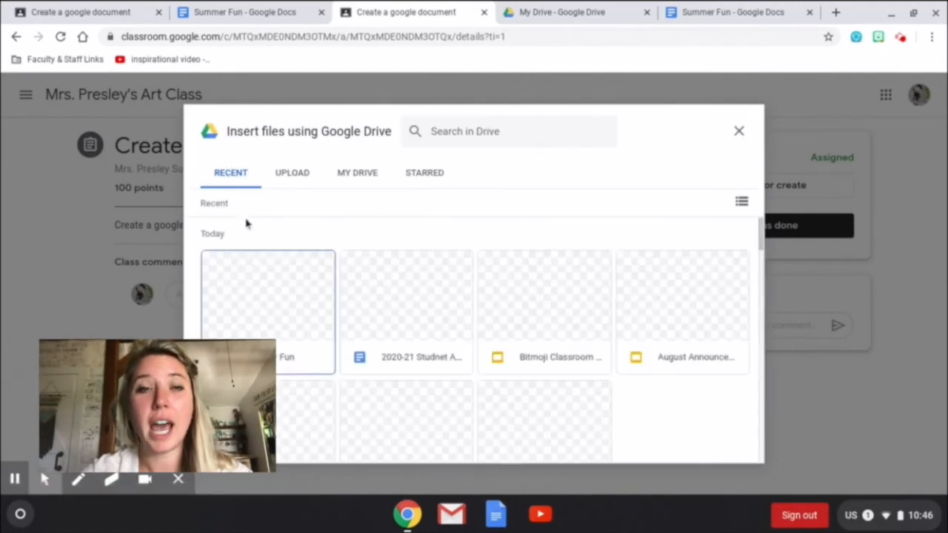
pyautogui.click(259, 296)
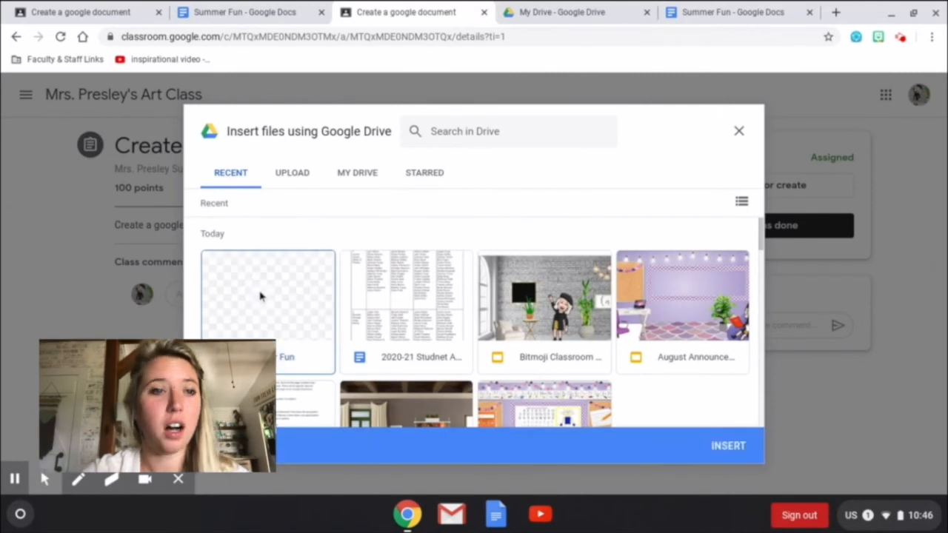
pyautogui.click(759, 454)
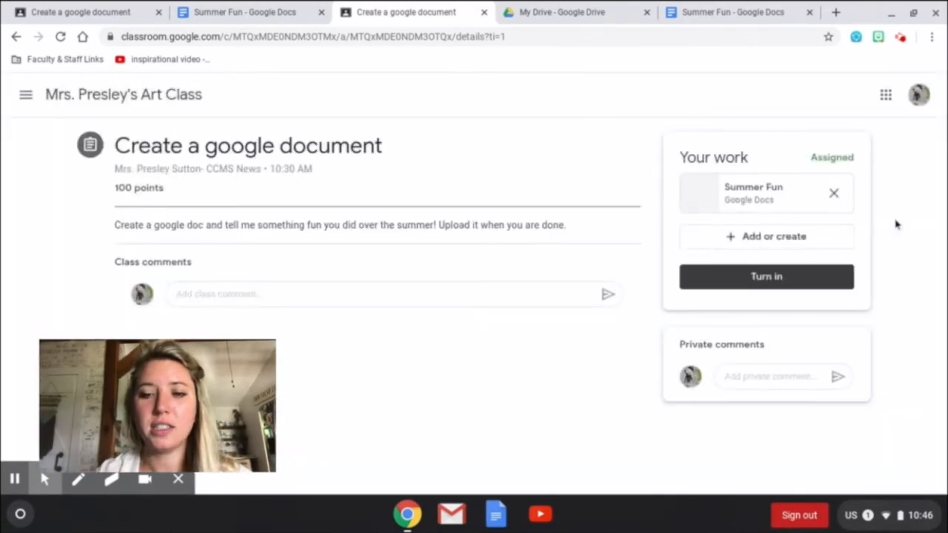
pyautogui.click(777, 280)
pyautogui.click(596, 334)
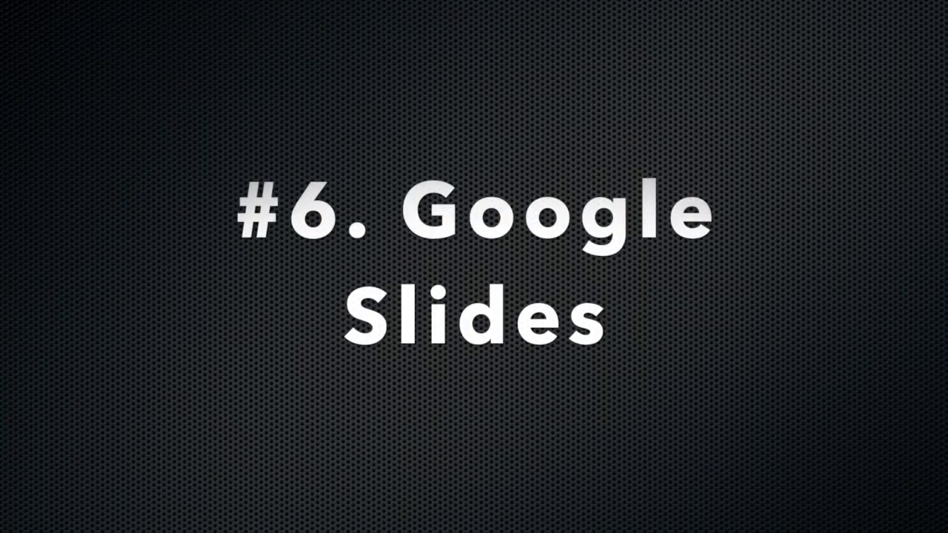